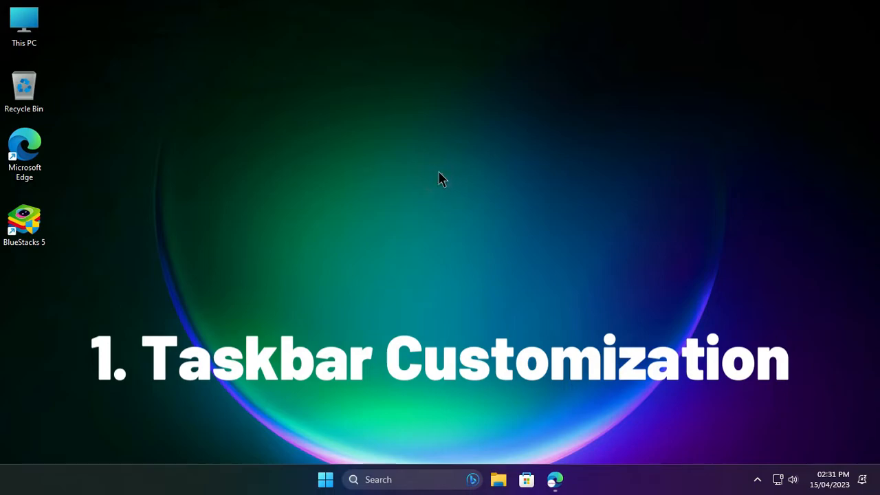
# Switch to Microsoft Edge and bring up the PosInTech article "Give your Desktop an Awesome Look (Simple & Easy)".
pyautogui.click(557, 482)
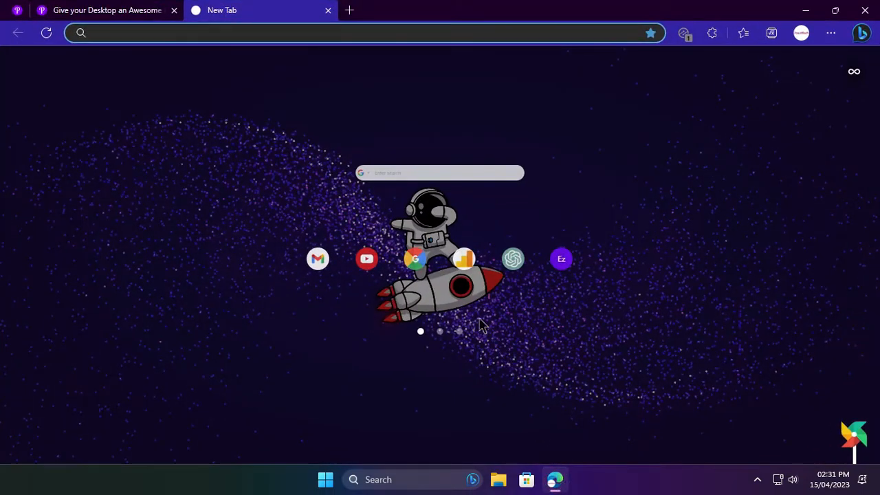
pyautogui.click(152, 8)
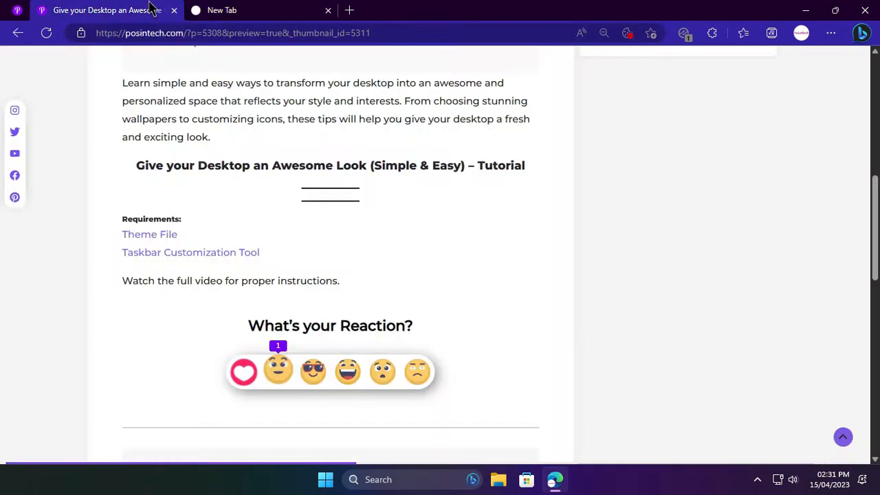
pyautogui.scroll(5, 207, 163)
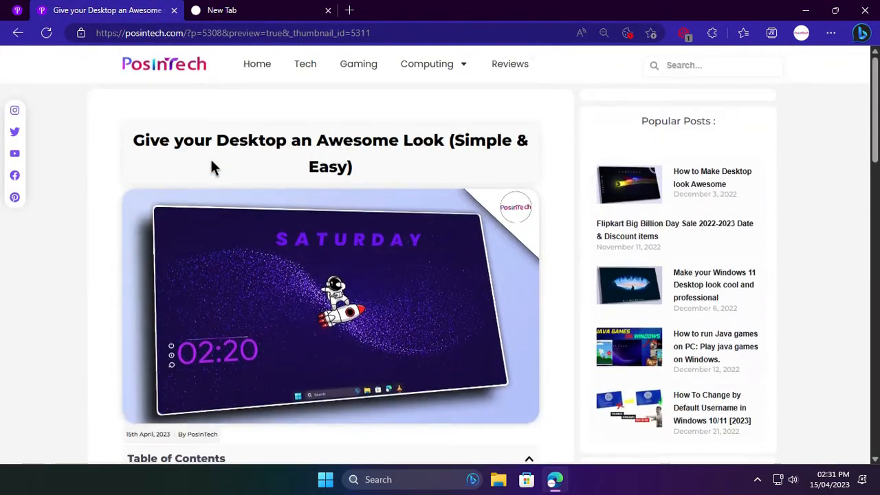
pyautogui.moveTo(135, 142); pyautogui.dragTo(410, 174)
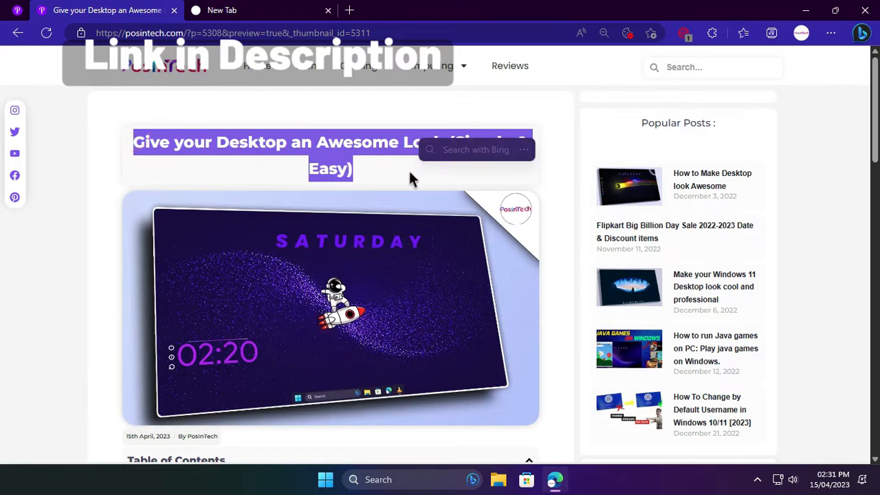
pyautogui.click(408, 172)
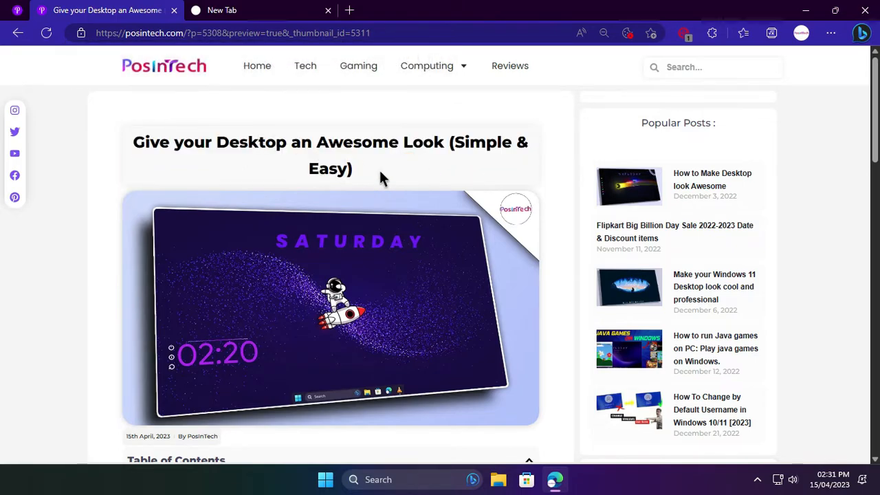
# Follow the article's Taskbar Customization Tool link and download RoundedTB_R3.1.zip from the latest GitHub release, then minimize the browser.
pyautogui.scroll(-5, 384, 178)
pyautogui.click(230, 181)
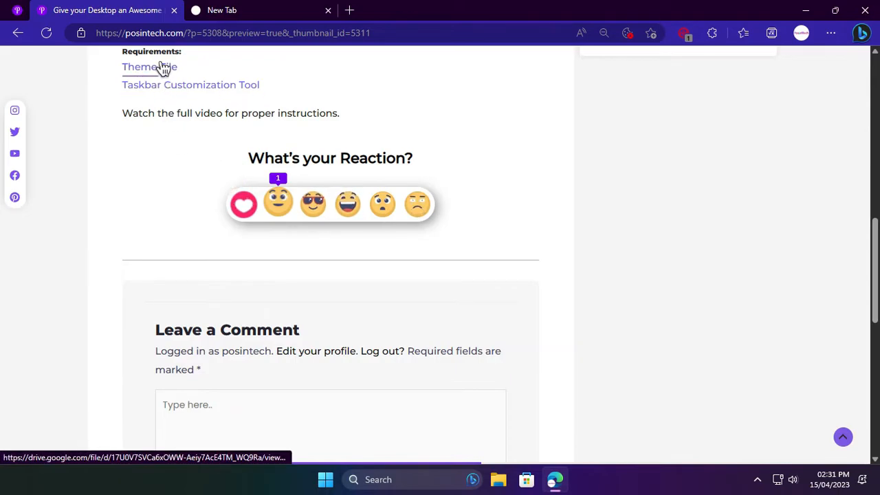
pyautogui.click(202, 88)
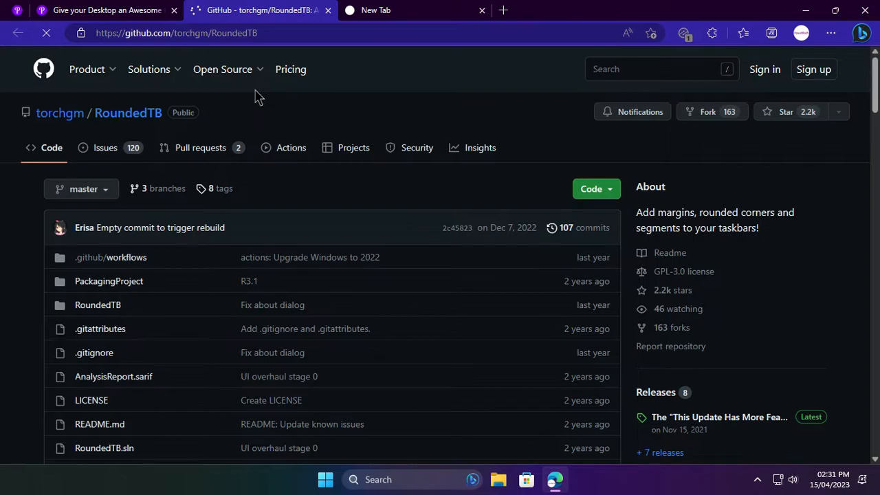
pyautogui.click(669, 426)
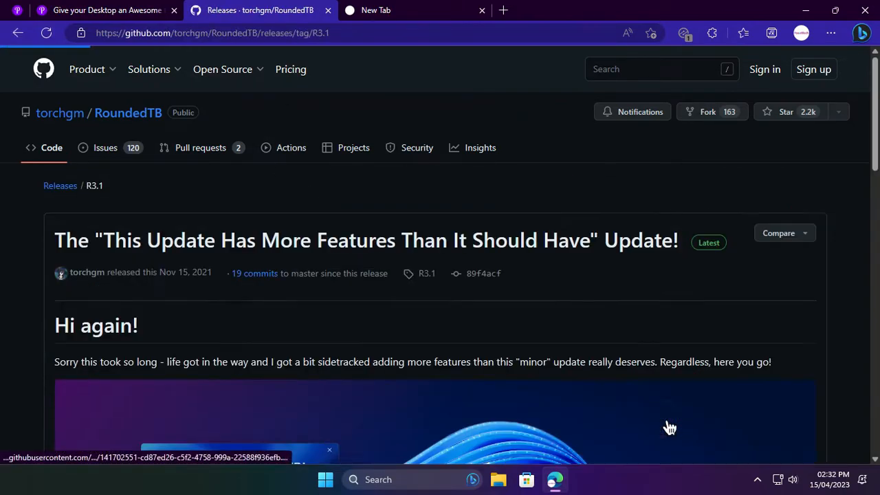
pyautogui.scroll(-15, 666, 427)
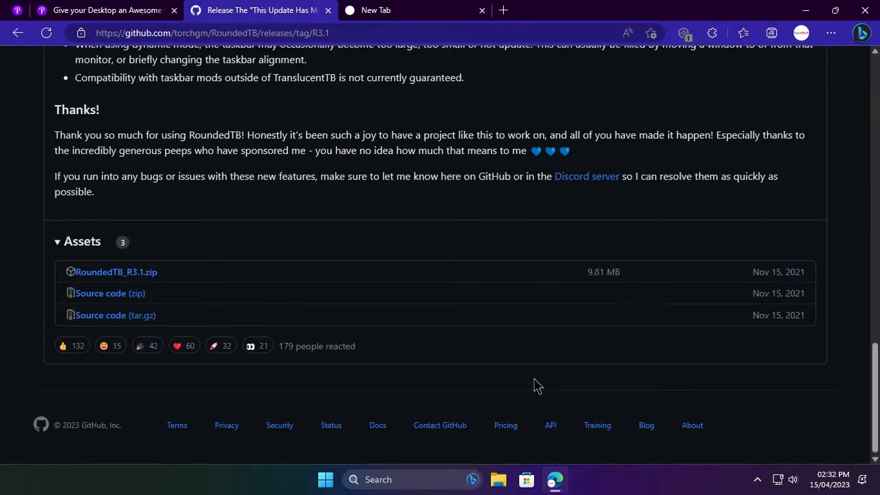
pyautogui.click(124, 274)
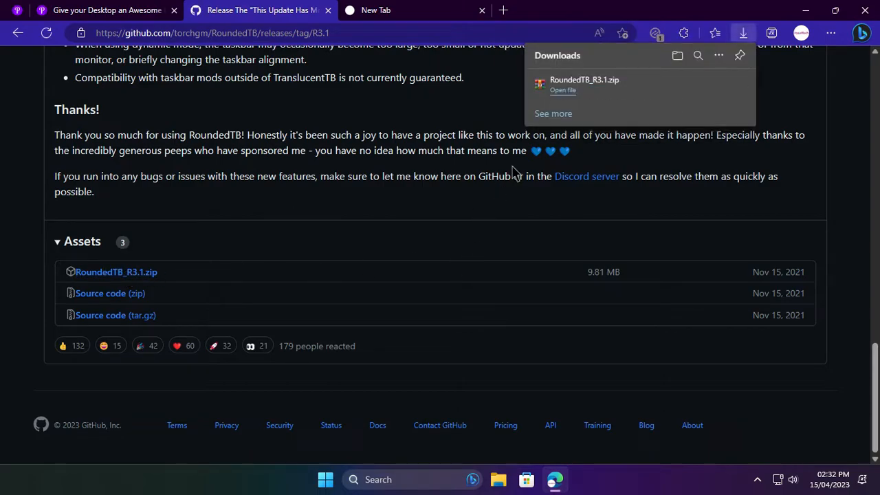
pyautogui.click(796, 136)
pyautogui.click(807, 11)
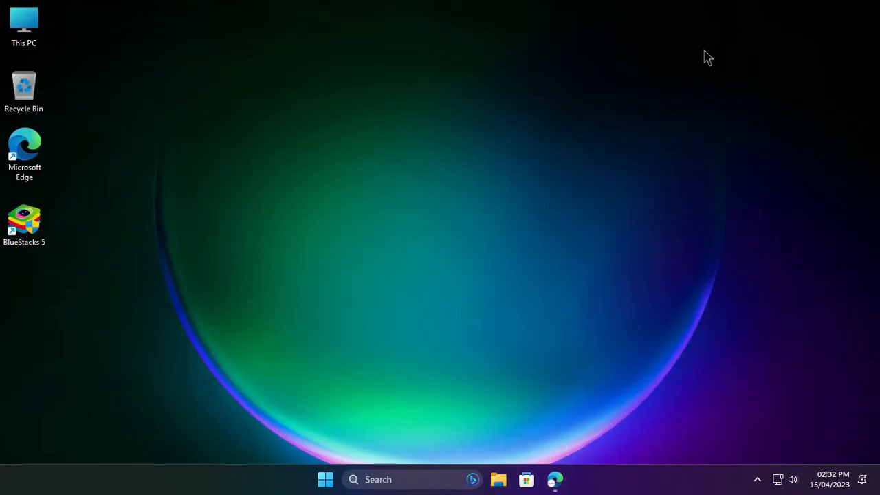
# Extract the RoundedTB_R3.1 archive in the Downloads folder.
pyautogui.doubleClick(25, 27)
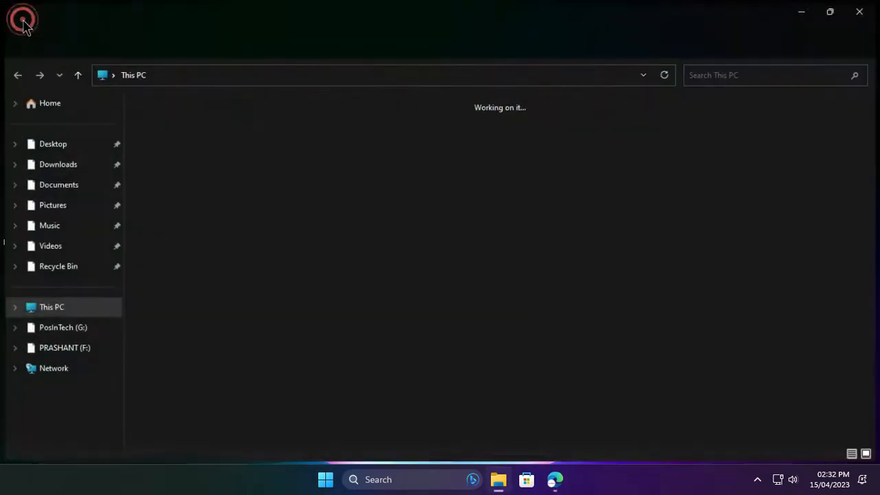
pyautogui.click(63, 167)
pyautogui.click(157, 161)
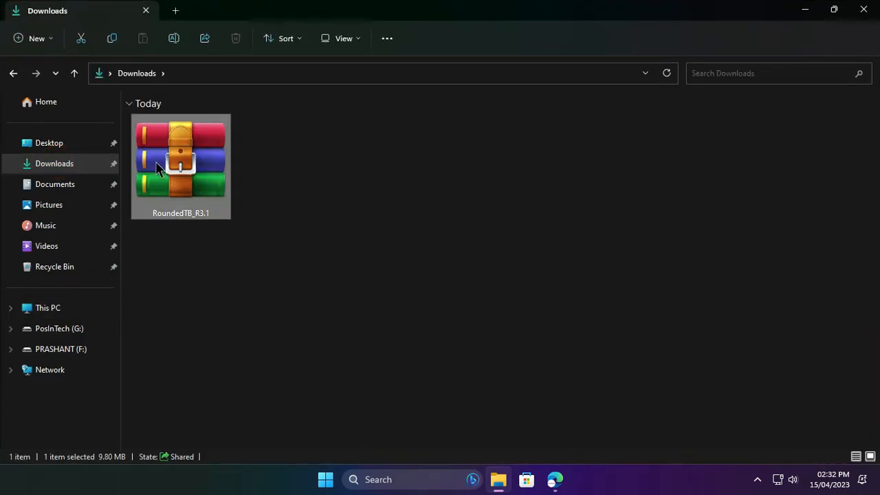
pyautogui.rightClick(195, 160)
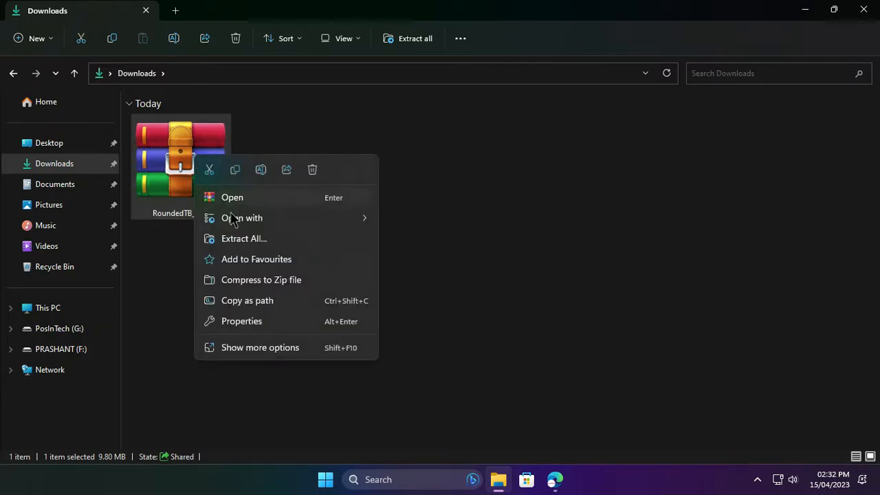
pyautogui.click(243, 239)
pyautogui.click(559, 365)
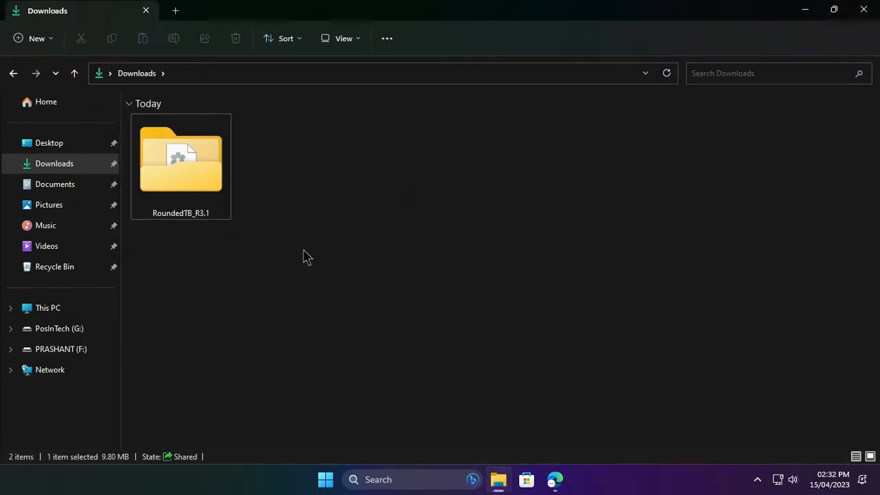
# Move the extracted RoundedTB_R3.1 folder from Downloads to Documents.
pyautogui.rightClick(175, 178)
pyautogui.click(190, 156)
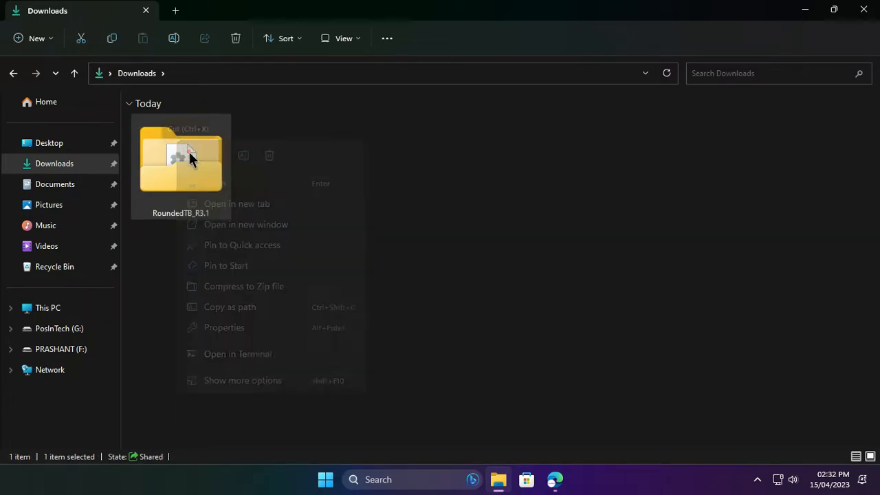
pyautogui.click(51, 181)
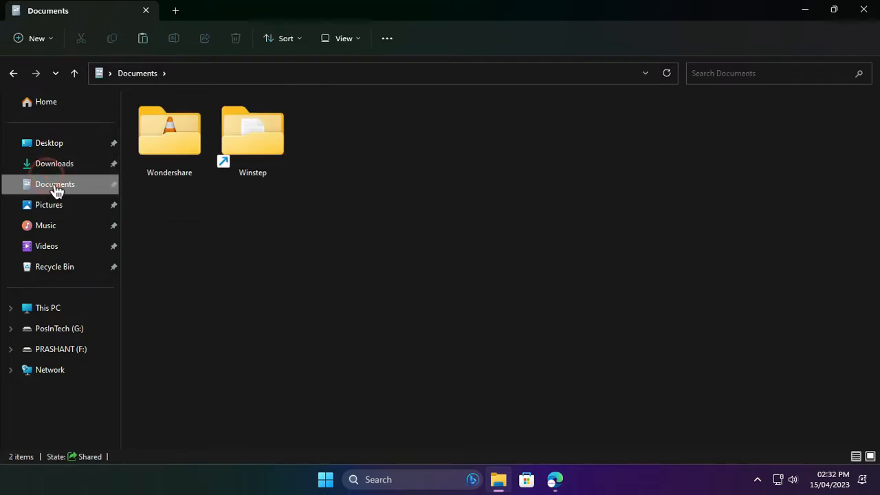
pyautogui.rightClick(245, 194)
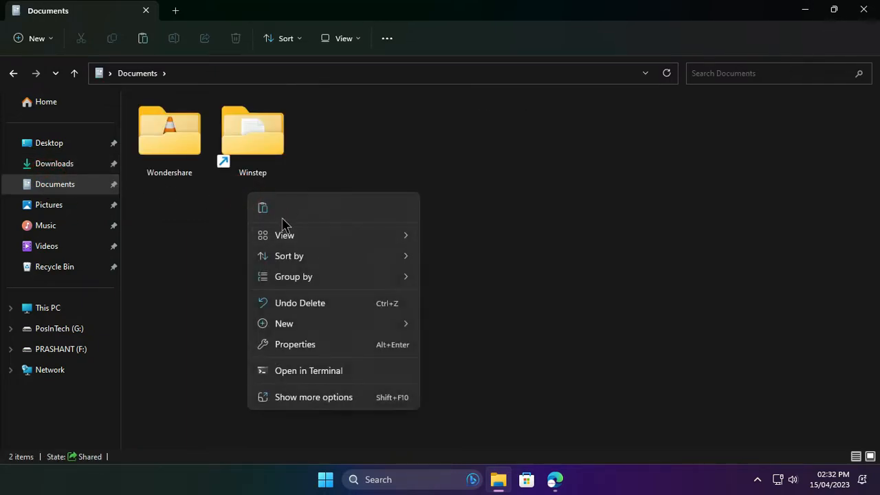
pyautogui.click(268, 209)
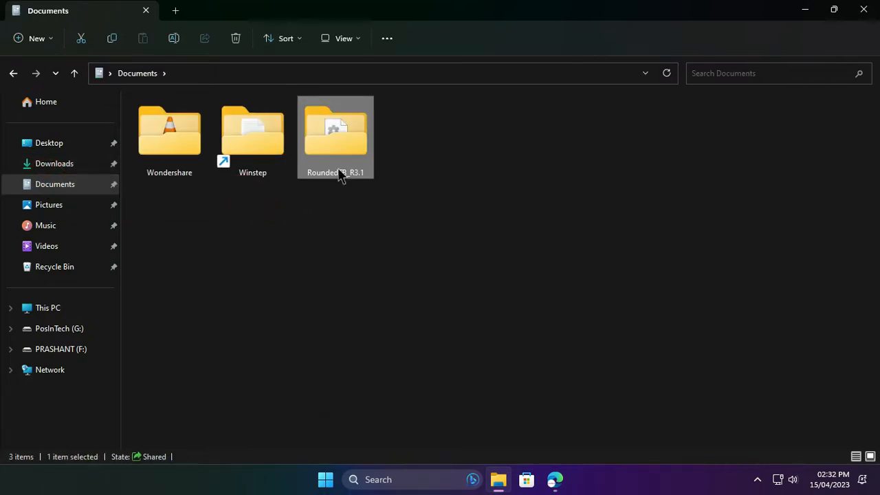
# Run the RoundedTB application from the RoundedTB_R3.1 folder in Documents as administrator.
pyautogui.doubleClick(337, 160)
pyautogui.scroll(-10, 236, 188)
pyautogui.scroll(-12, 236, 189)
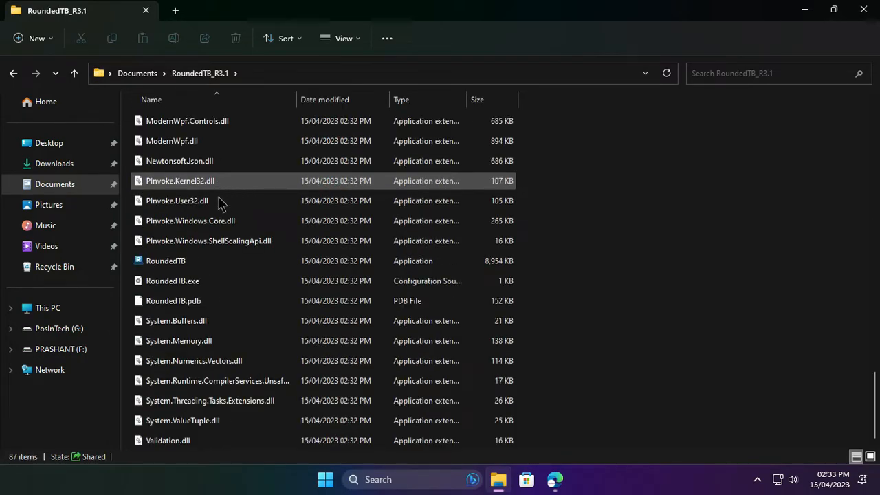
pyautogui.click(148, 256)
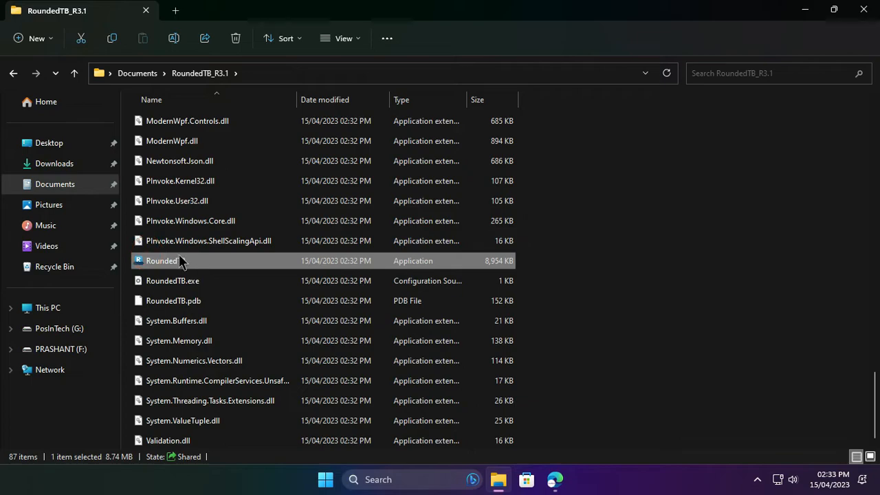
pyautogui.rightClick(180, 260)
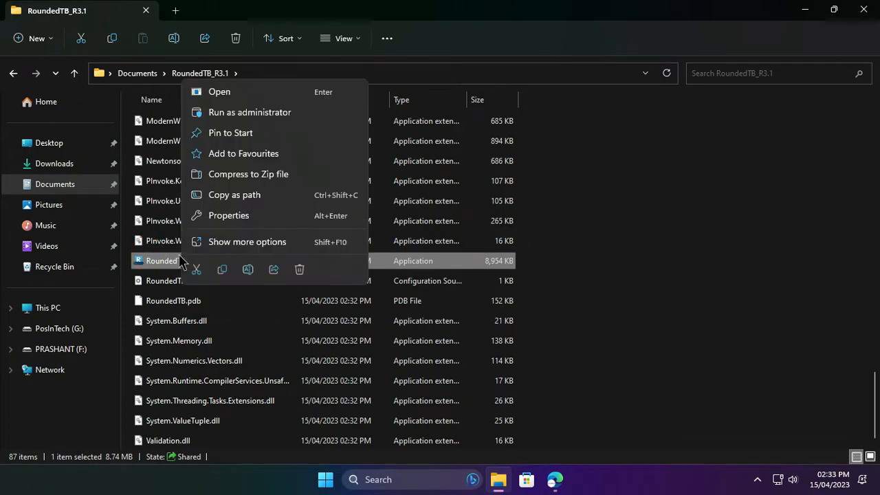
pyautogui.click(251, 115)
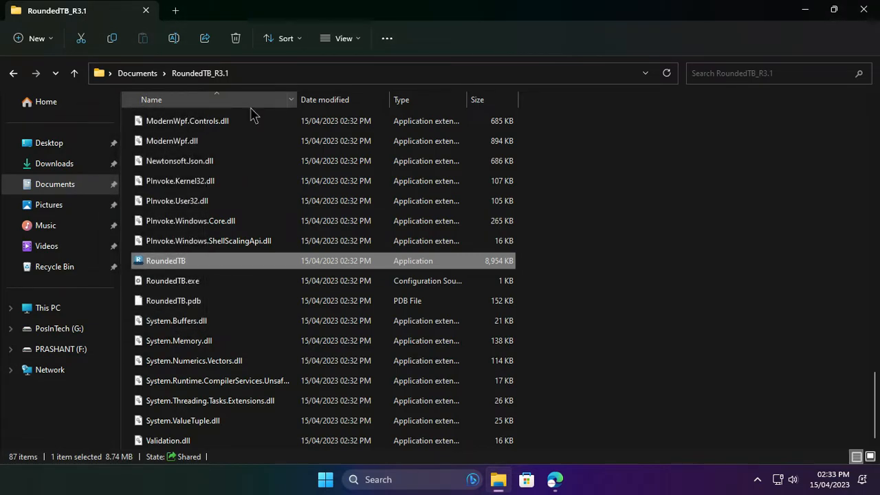
# Show the RoundedTB settings window from its hidden system tray icon.
pyautogui.click(756, 481)
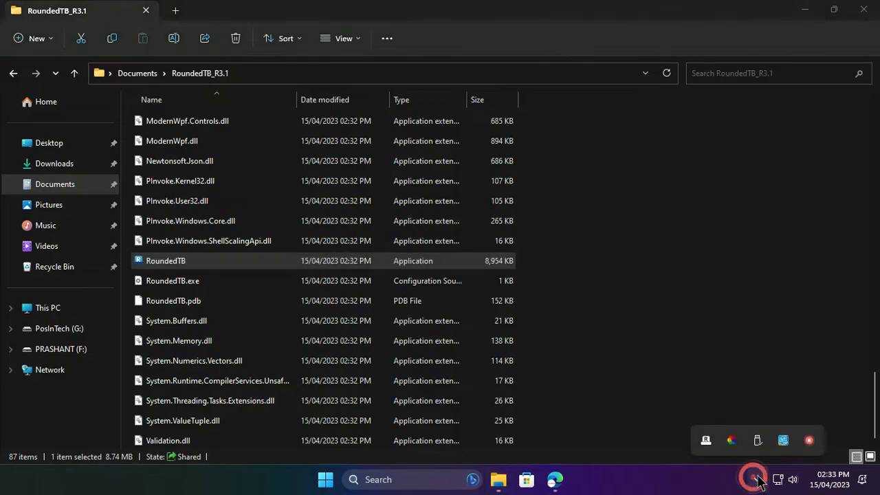
pyautogui.rightClick(708, 441)
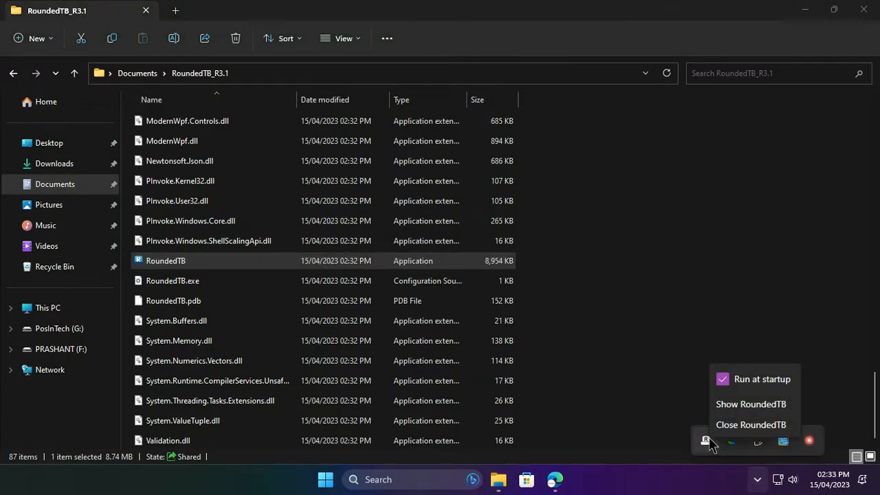
pyautogui.click(730, 405)
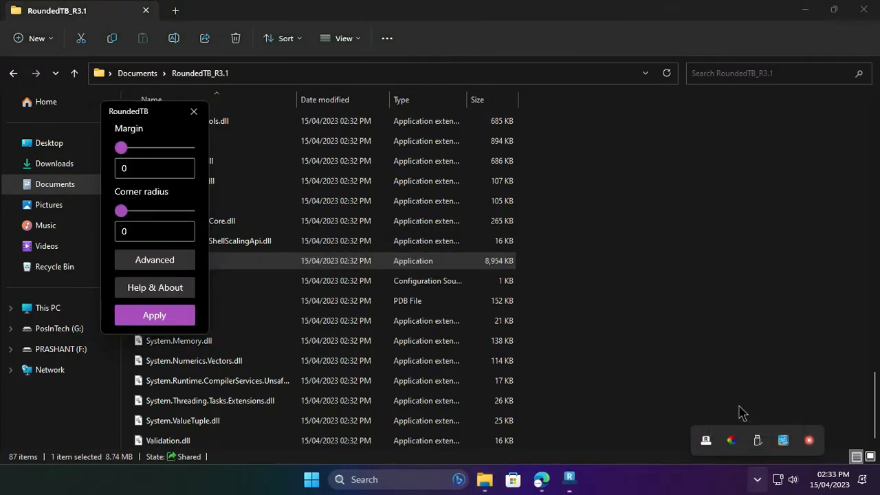
pyautogui.click(757, 479)
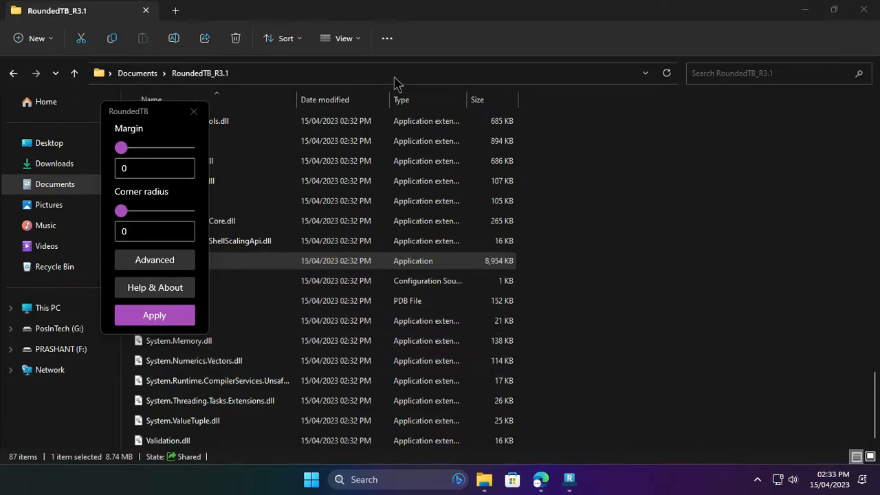
# Set margin 2 and corner radius 3, enable Dynamic mode, Show system tray on hover and TranslucentTB compatibility, apply them and close the settings.
pyautogui.click(805, 9)
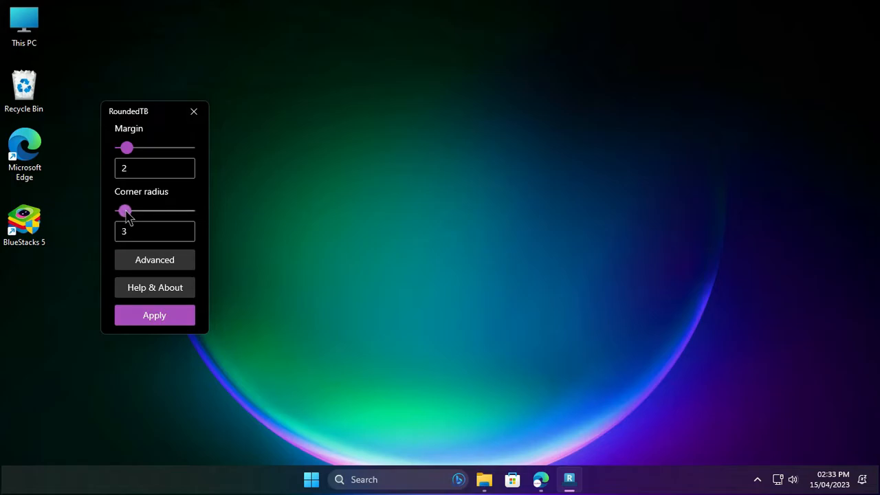
pyautogui.click(164, 256)
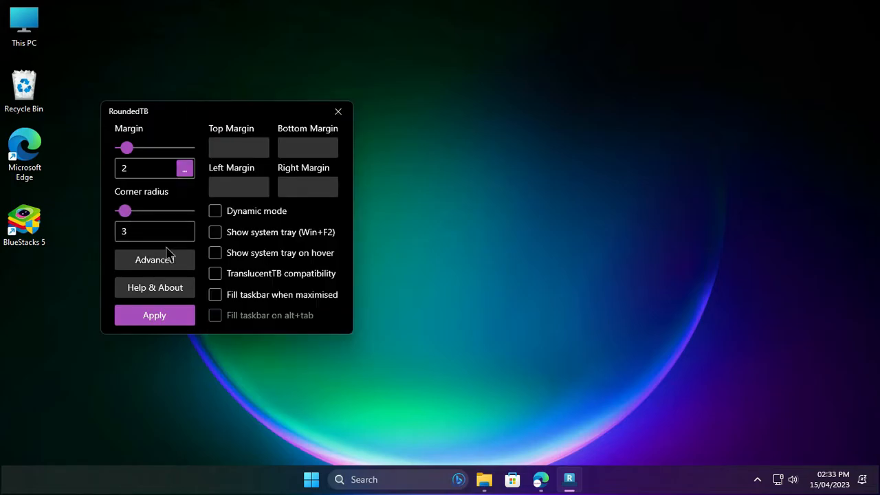
pyautogui.click(222, 209)
pyautogui.click(216, 253)
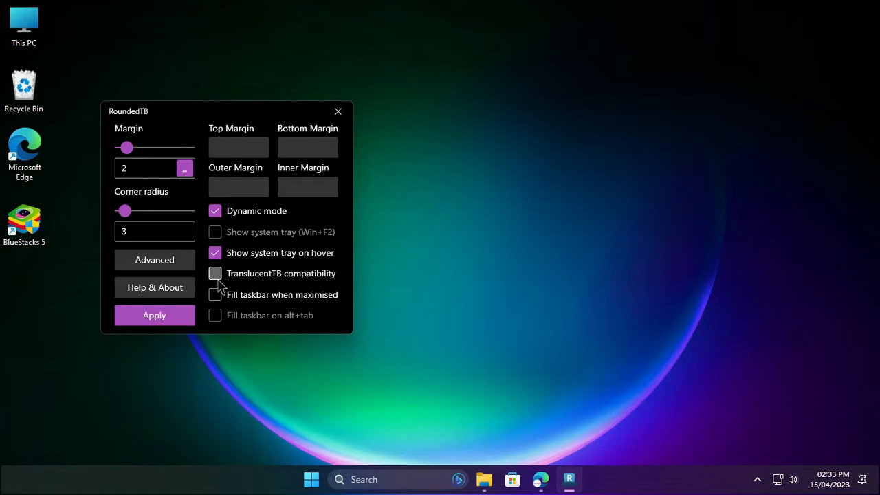
pyautogui.click(216, 275)
pyautogui.click(318, 289)
pyautogui.click(168, 321)
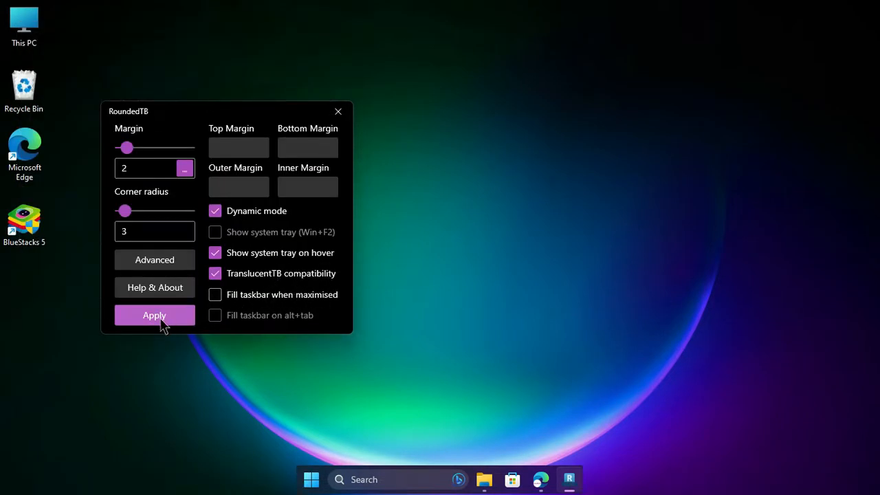
pyautogui.click(343, 114)
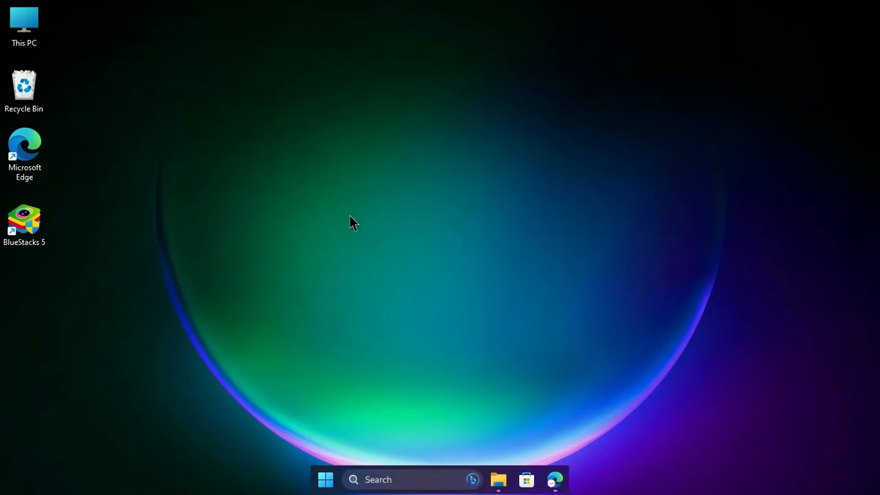
# Close the RoundedTB_R3.1 folder window and the GitHub release page, returning to the requirements links in the browser article.
pyautogui.moveTo(499, 480)
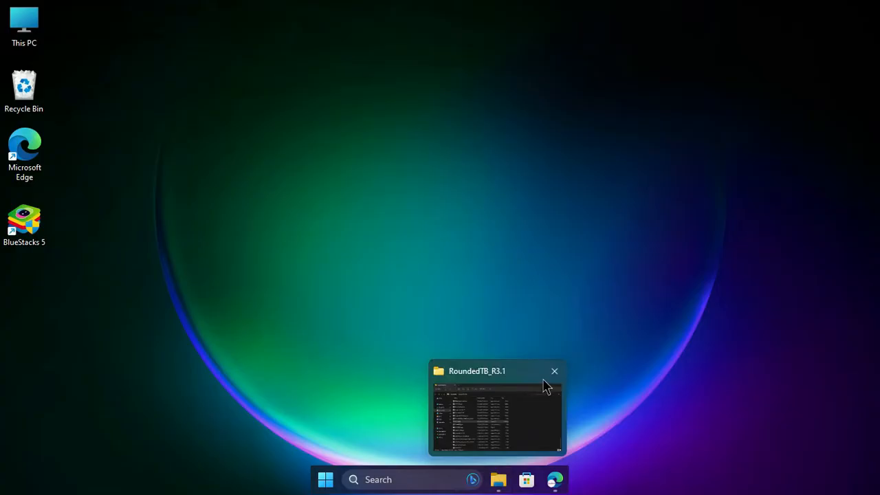
pyautogui.click(554, 371)
pyautogui.click(554, 480)
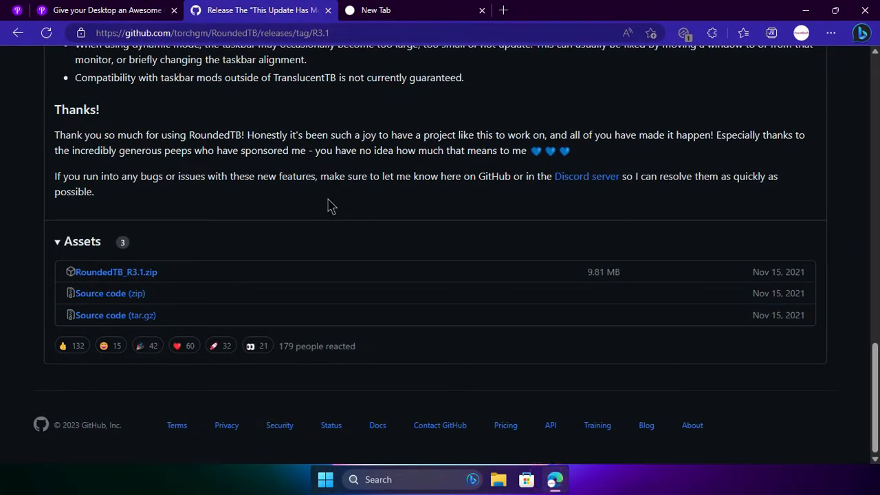
pyautogui.click(329, 10)
pyautogui.scroll(3, 213, 161)
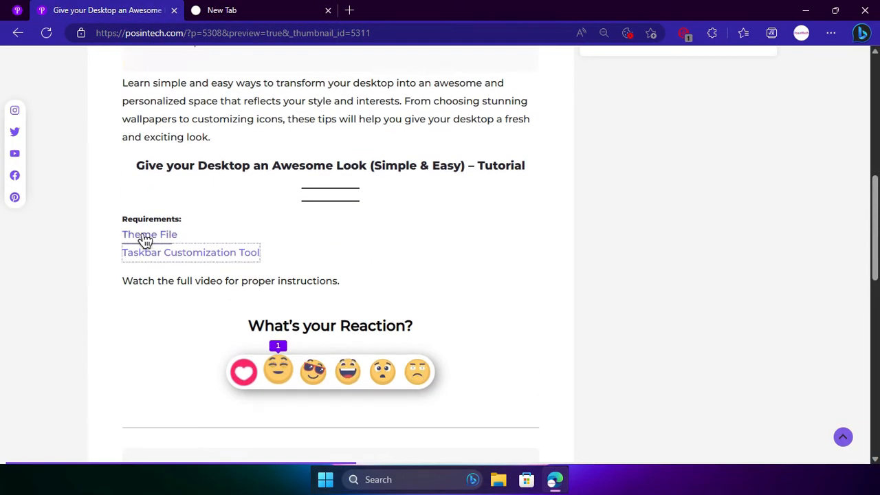
# Download the "Make Your Desktop Look Awesome (PosInTech).zip" theme file linked in the article and close the browser.
pyautogui.click(152, 235)
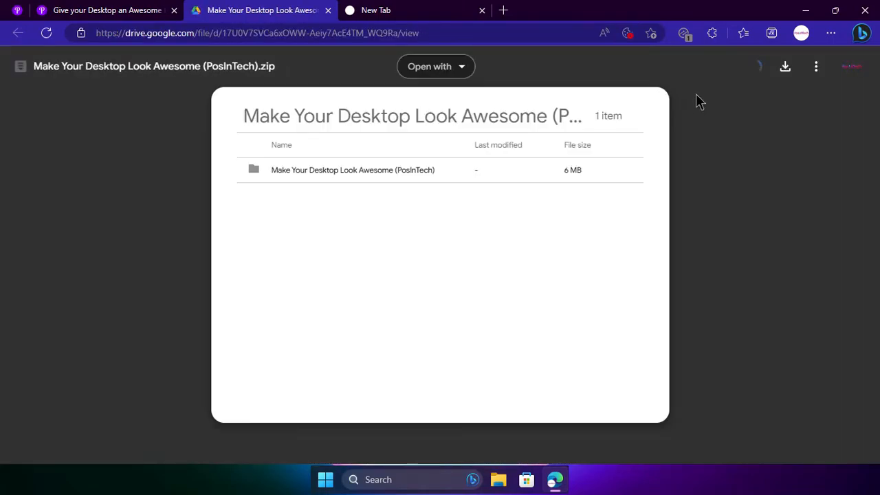
pyautogui.click(797, 67)
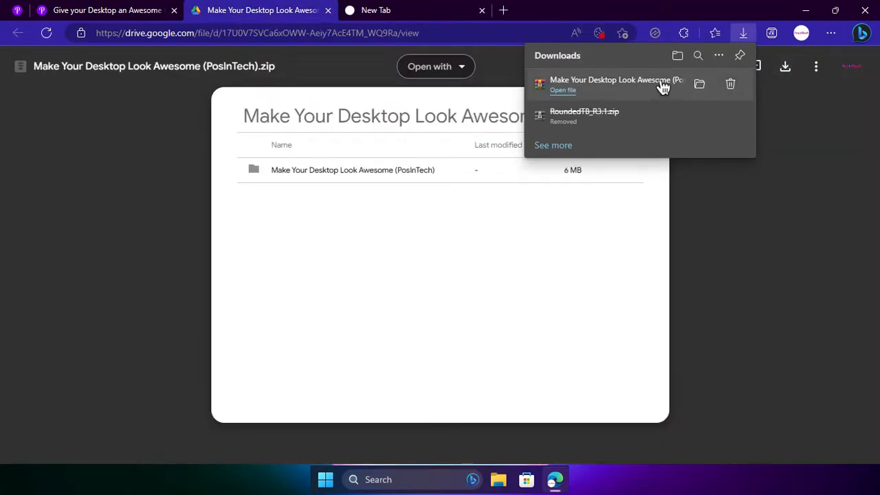
pyautogui.click(861, 7)
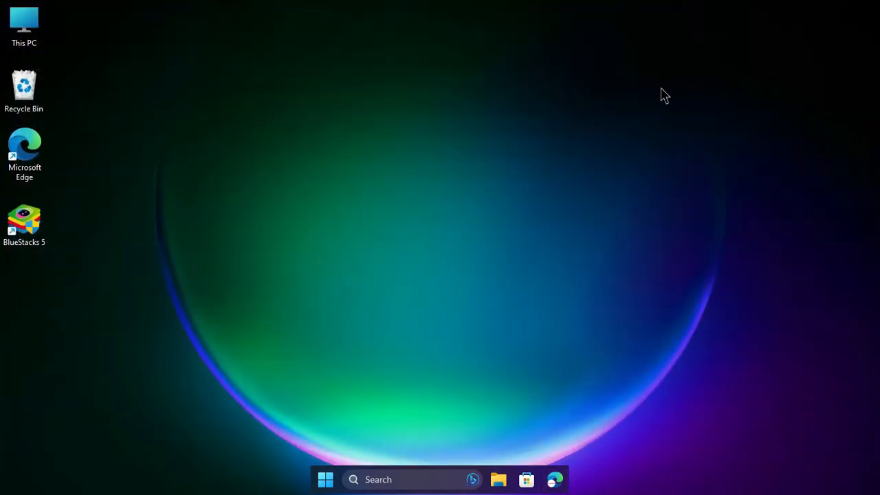
# Extract the "Make Your Desktop Look Awesome (PosInTech)" archive into the Downloads folder using the default destination.
pyautogui.doubleClick(38, 28)
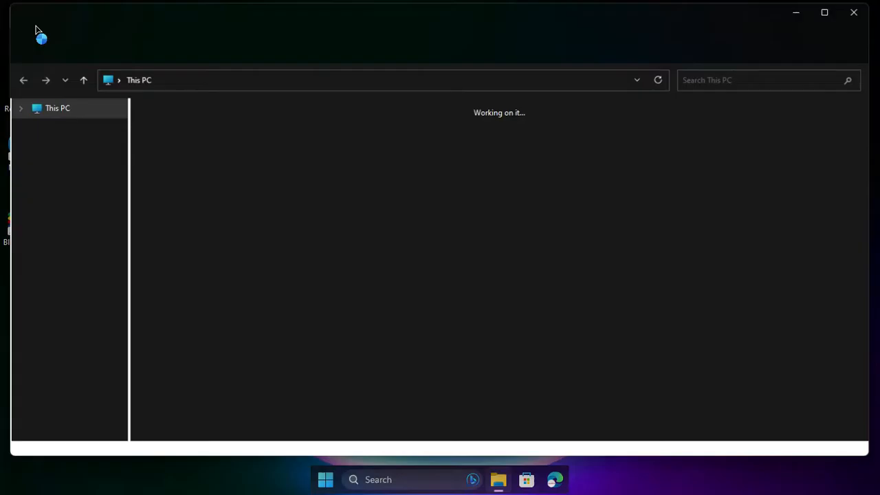
pyautogui.click(68, 168)
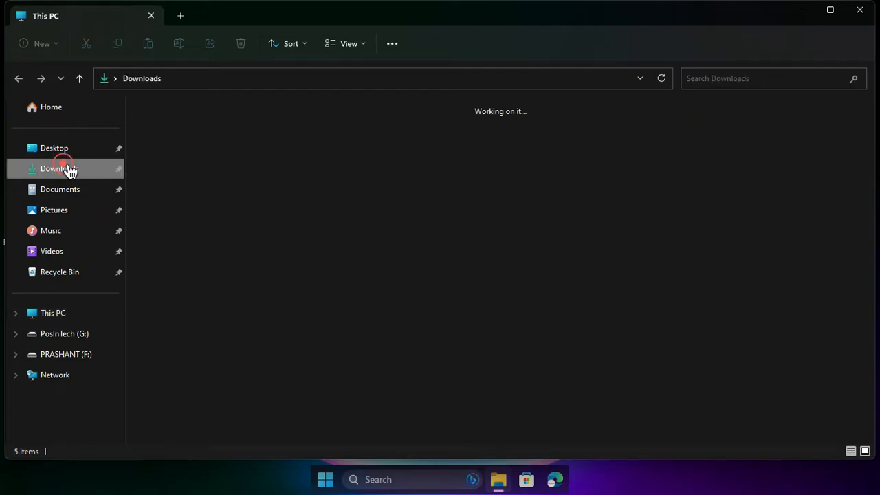
pyautogui.click(220, 184)
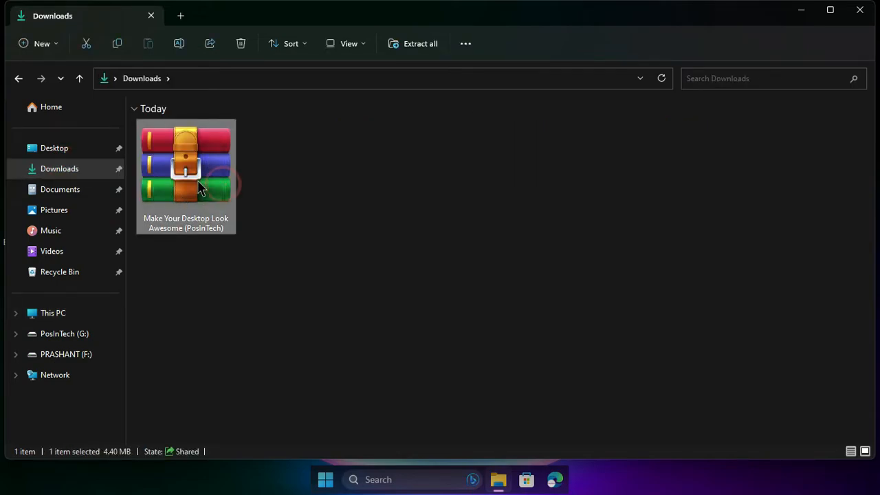
pyautogui.rightClick(199, 189)
pyautogui.click(249, 264)
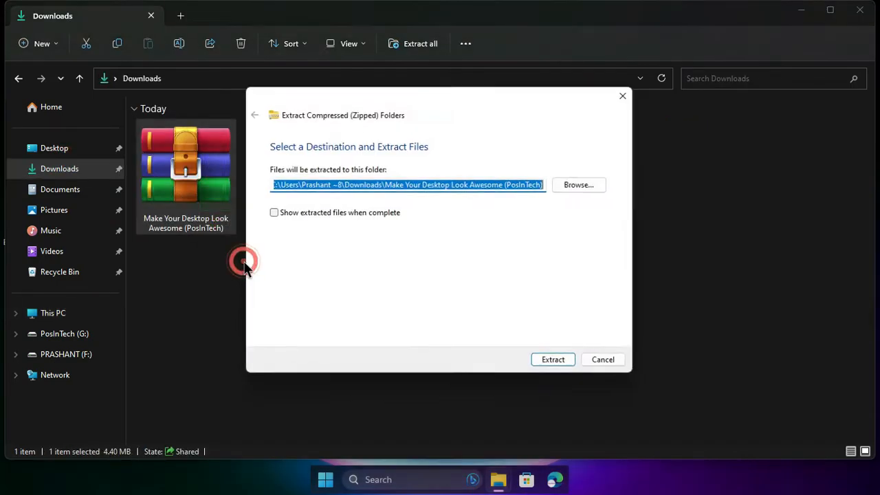
pyautogui.click(554, 363)
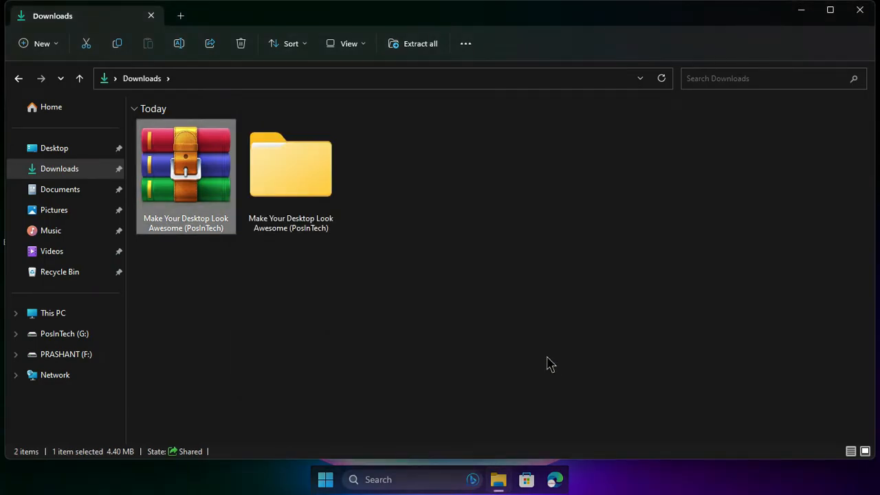
# Open the inner "Make Your Desktop Look Awesome (PosInTech)" folder inside the extracted one and enlarge its file icons.
pyautogui.doubleClick(305, 168)
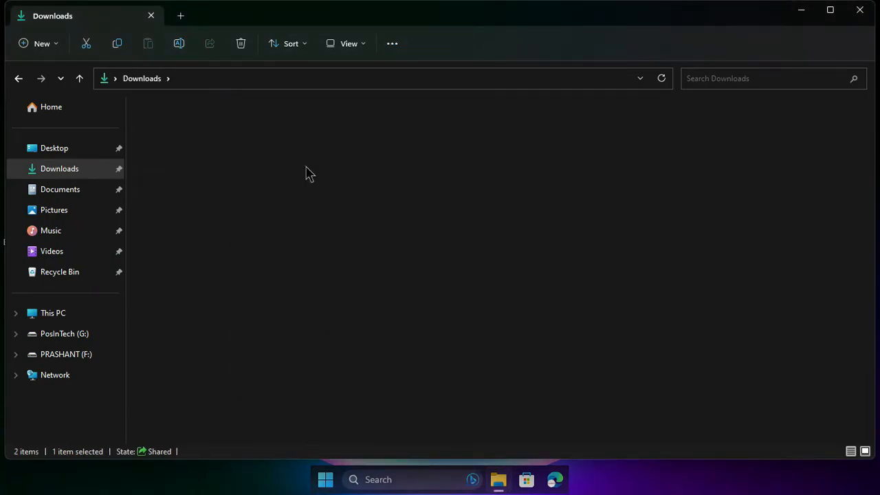
pyautogui.keyDown('ctrl'); pyautogui.scroll(5, 305, 167); pyautogui.keyUp('ctrl')
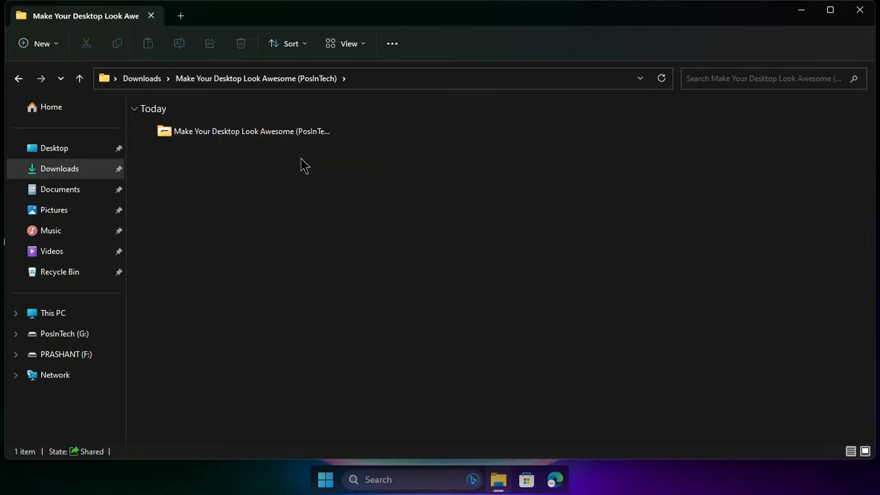
pyautogui.doubleClick(212, 164)
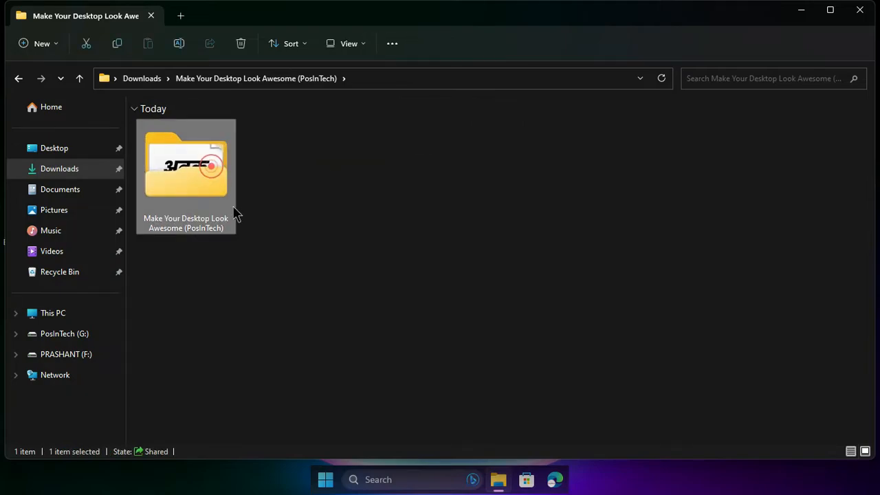
pyautogui.keyDown('ctrl'); pyautogui.scroll(1, 236, 182); pyautogui.keyUp('ctrl')
pyautogui.keyDown('ctrl'); pyautogui.scroll(3, 236, 183); pyautogui.keyUp('ctrl')
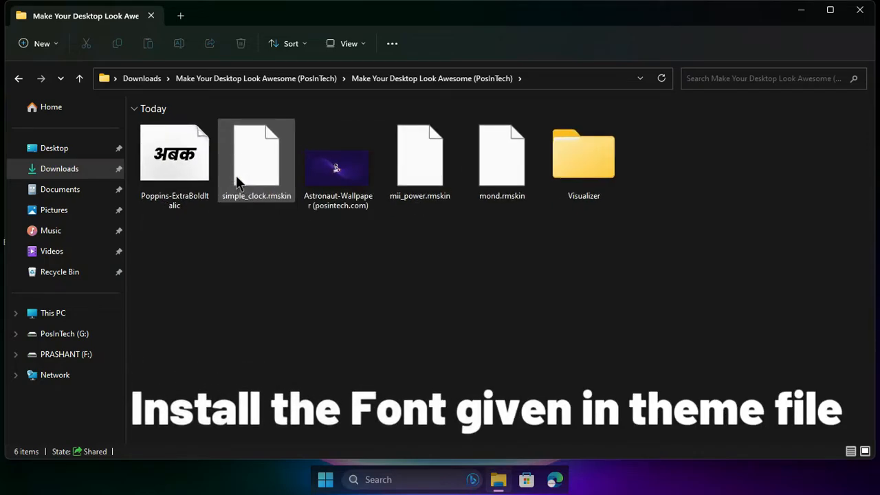
# Install the Poppins-ExtraBoldItalic font from the theme folder and delete its font file.
pyautogui.click(189, 176)
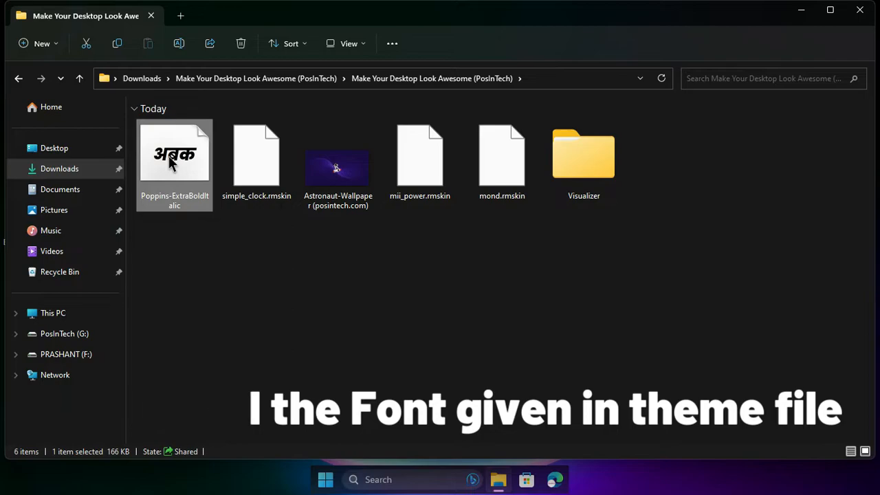
pyautogui.rightClick(174, 178)
pyautogui.click(210, 245)
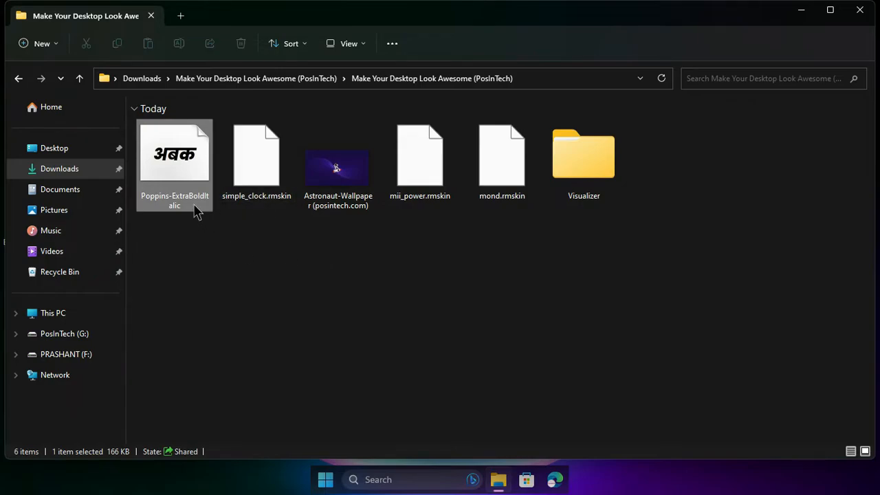
pyautogui.press('Delete')
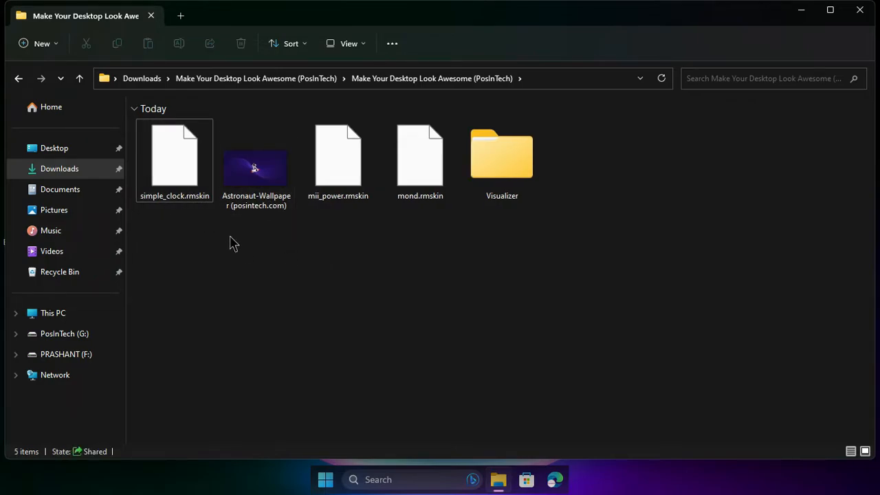
# Set the Astronaut-Wallpaper (posintech.com) image as the desktop background and bring the desktop into view.
pyautogui.click(248, 206)
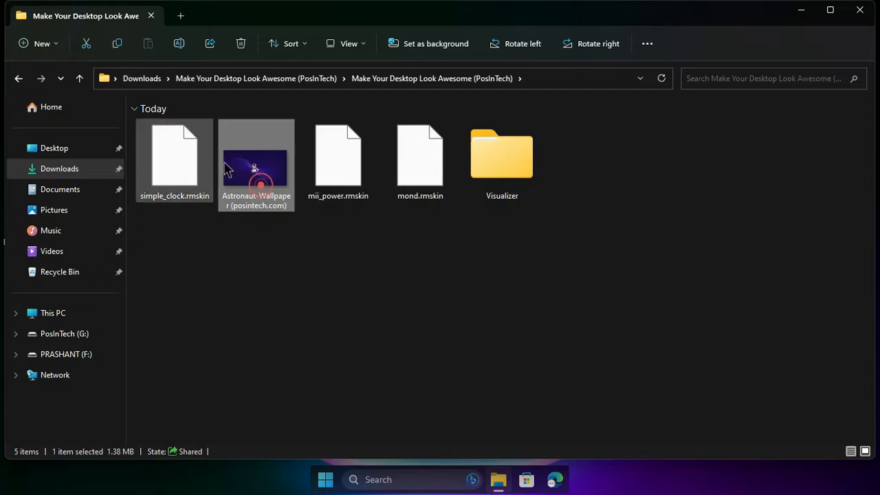
pyautogui.rightClick(244, 175)
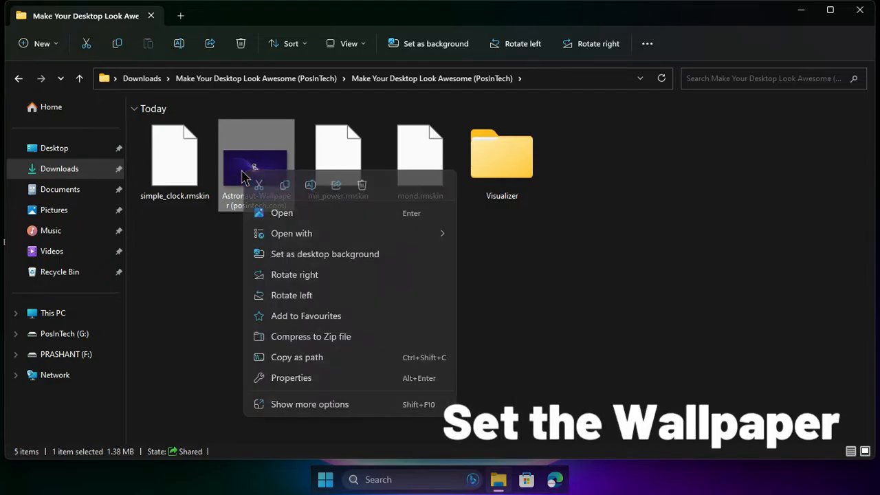
pyautogui.click(326, 255)
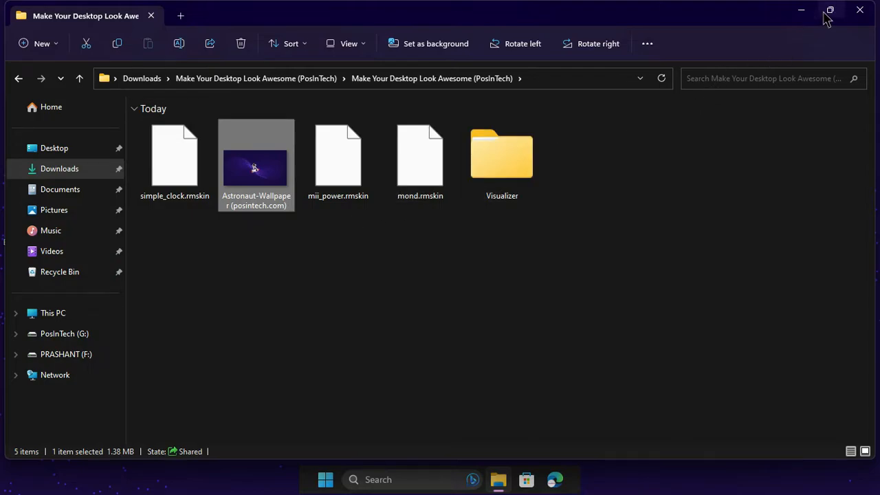
pyautogui.click(861, 11)
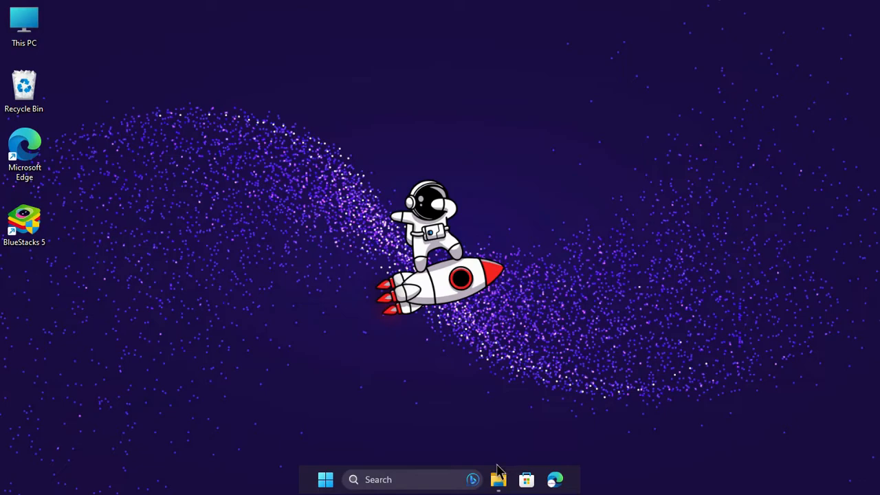
# Bring back the theme folder window and open its Visualizer subfolder.
pyautogui.click(497, 479)
pyautogui.click(505, 212)
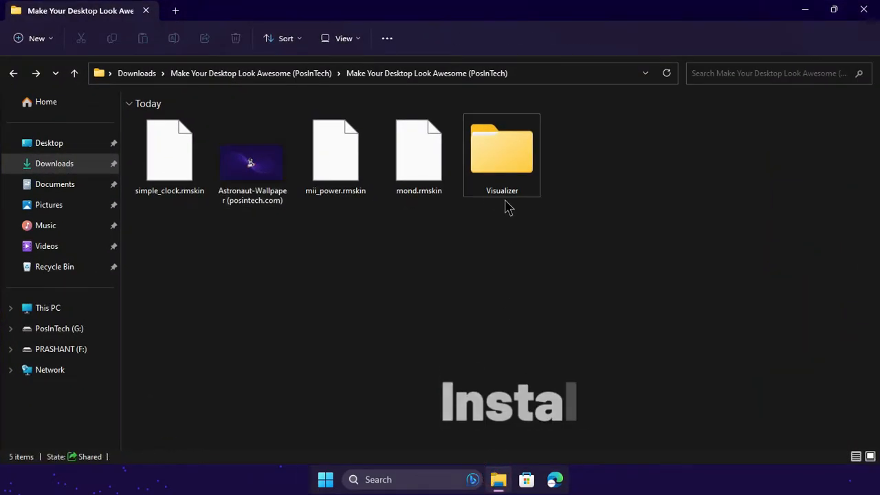
pyautogui.click(507, 187)
pyautogui.click(498, 179)
pyautogui.doubleClick(502, 172)
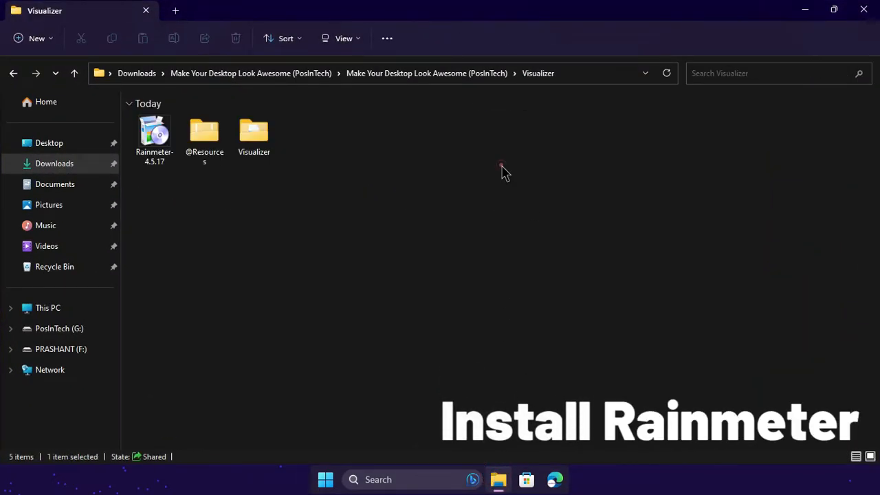
pyautogui.click(501, 165)
# Run the Rainmeter-4.5.17 installer as administrator and install Rainmeter in English with the default options.
pyautogui.click(158, 136)
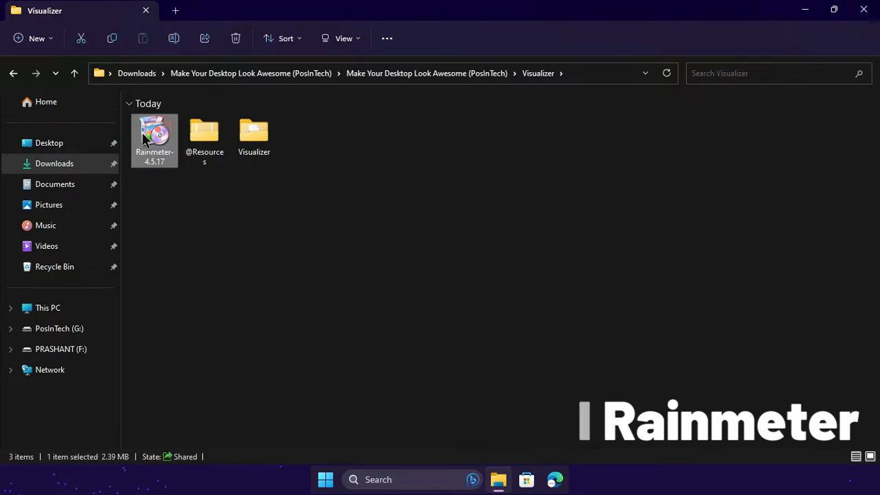
pyautogui.rightClick(164, 137)
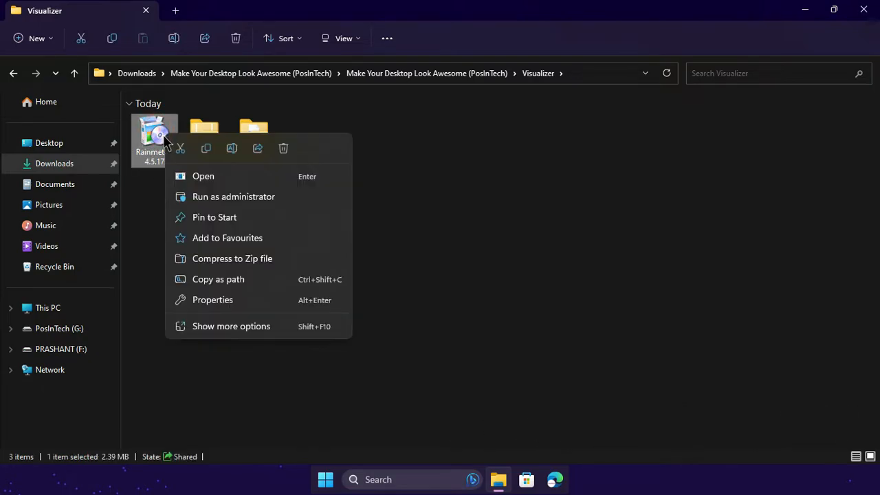
pyautogui.click(197, 193)
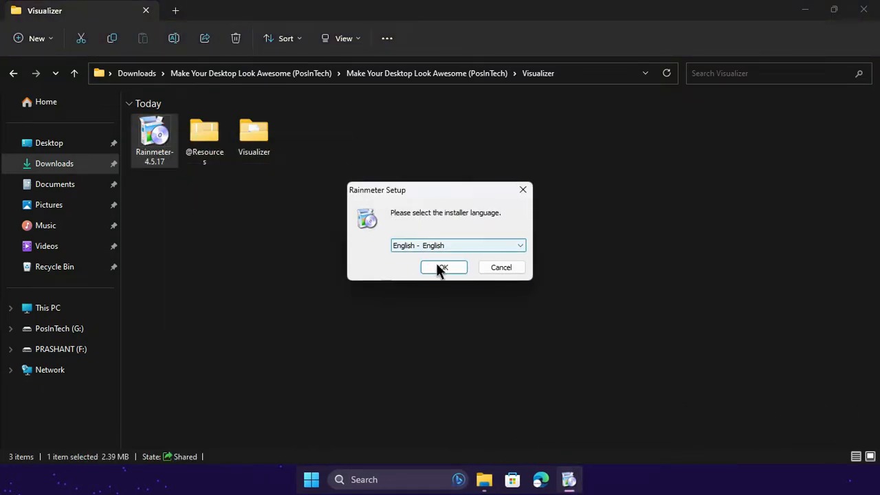
pyautogui.click(437, 266)
pyautogui.click(495, 342)
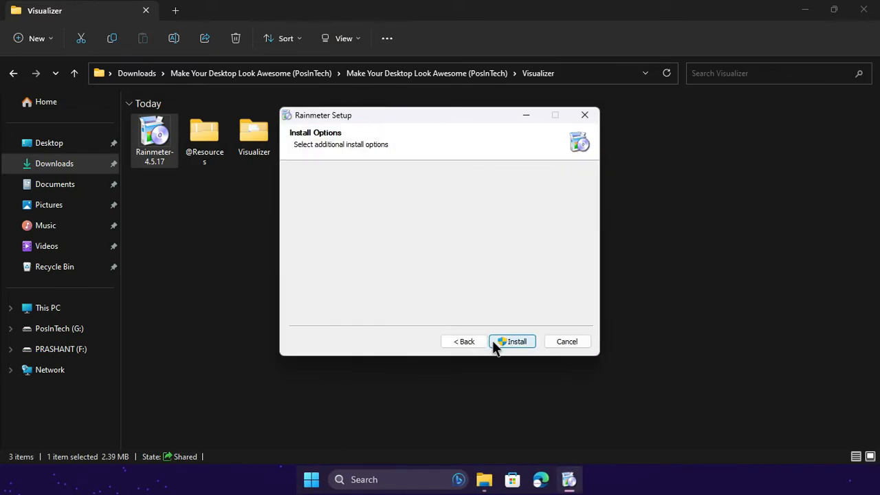
pyautogui.click(495, 341)
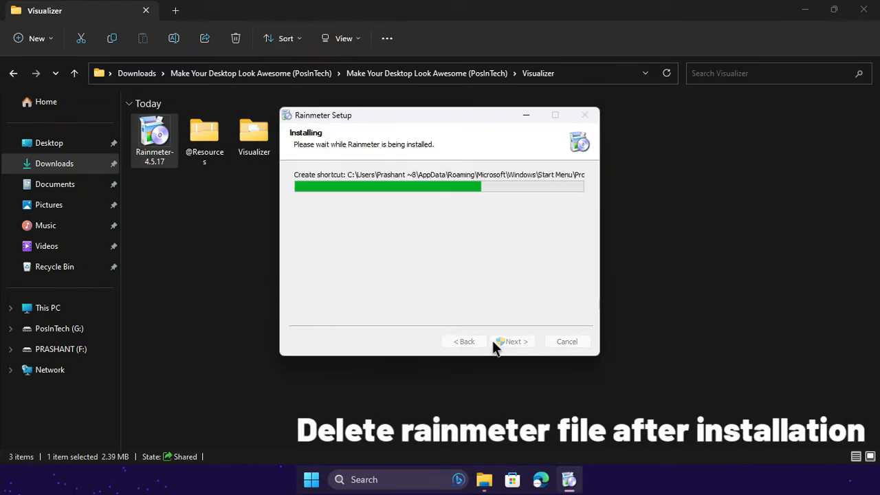
pyautogui.click(493, 342)
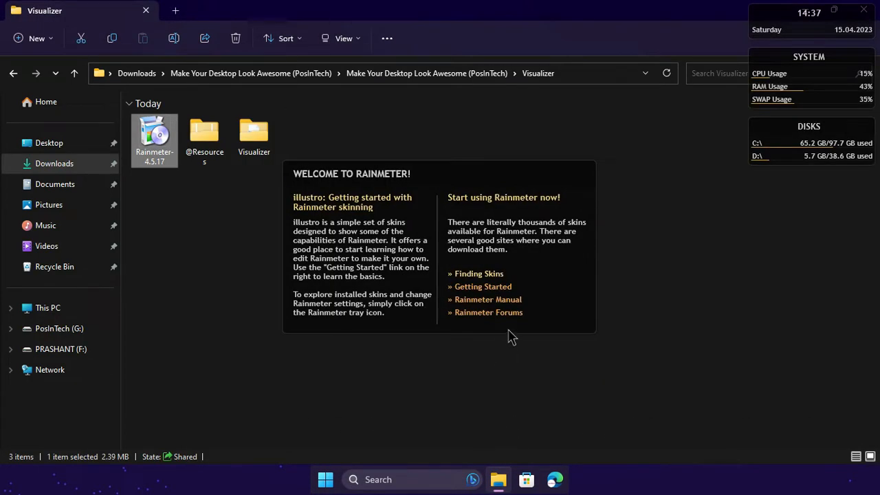
# Unload Rainmeter's default illustro skins, including the Welcome skin.
pyautogui.click(654, 347)
pyautogui.rightClick(557, 275)
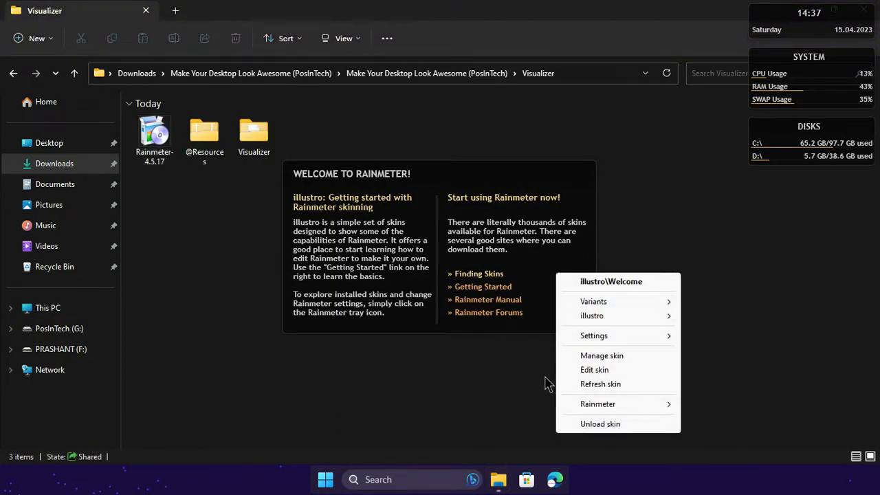
pyautogui.click(581, 424)
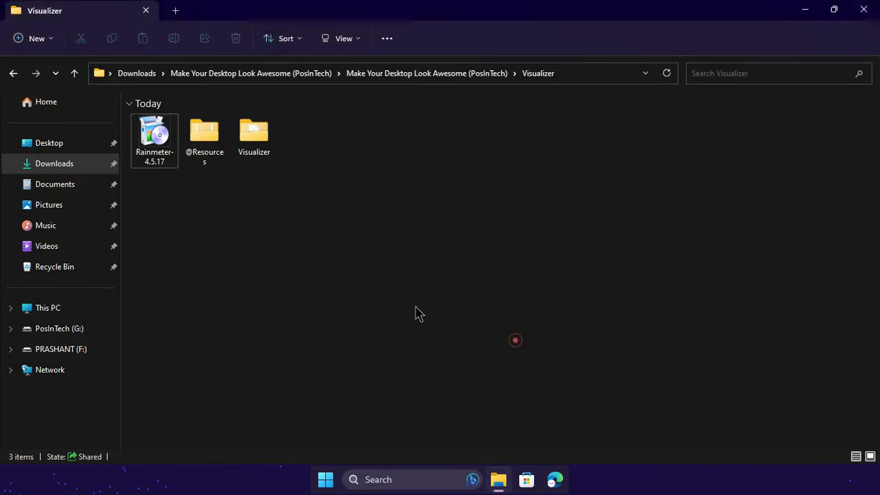
# Delete the Rainmeter-4.5.17 installer from the Visualizer folder and return to the parent theme folder.
pyautogui.click(152, 137)
pyautogui.press('Delete')
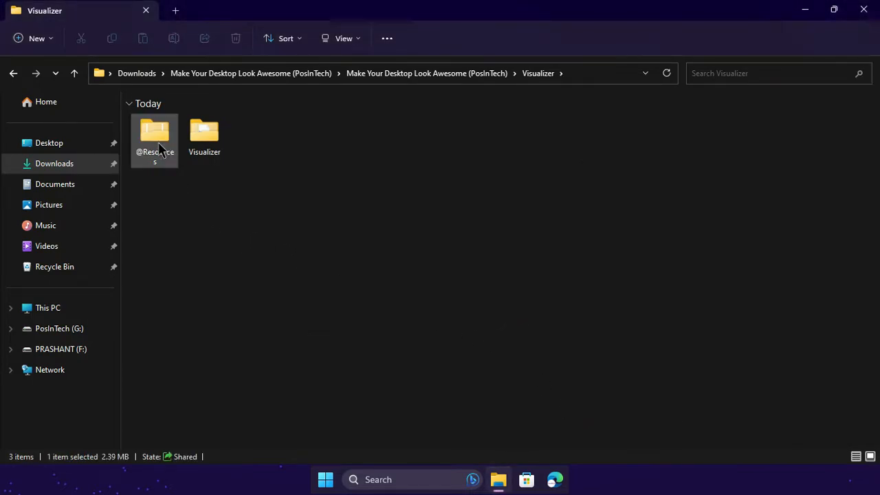
pyautogui.click(321, 219)
pyautogui.press('BackSpace')
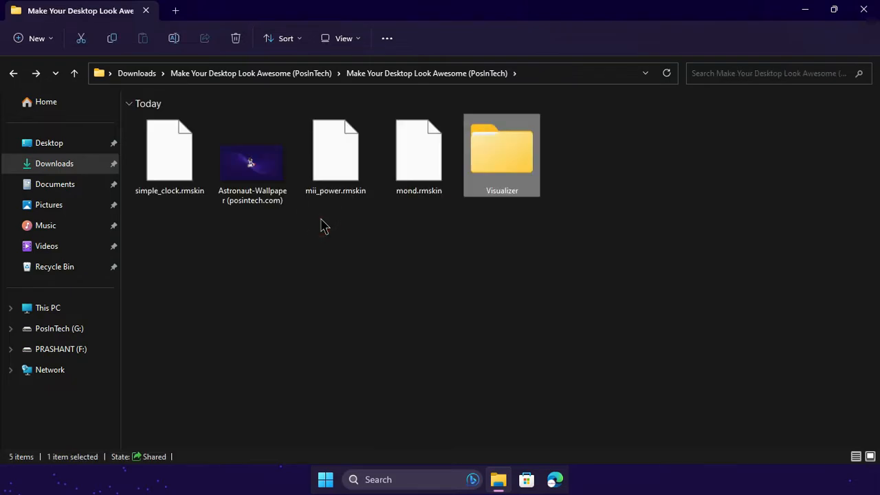
# Install the Mond Rainmeter skin from mond.rmskin without applying its included layout.
pyautogui.rightClick(420, 176)
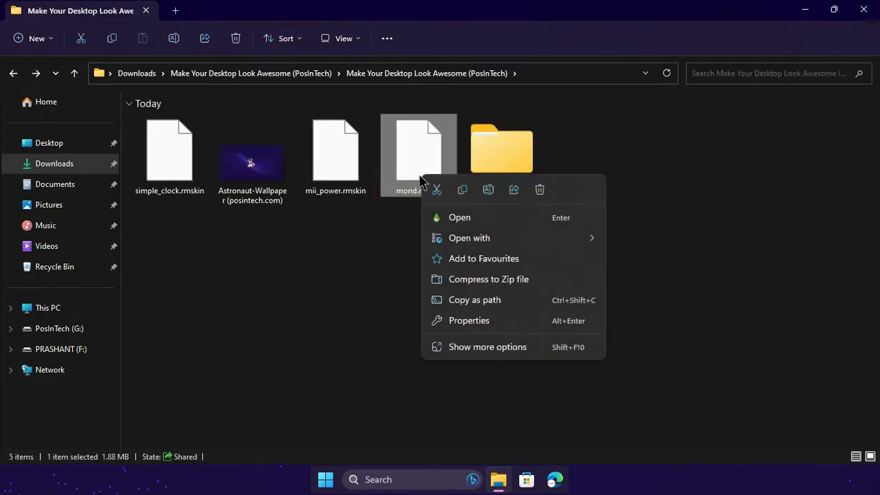
pyautogui.click(458, 218)
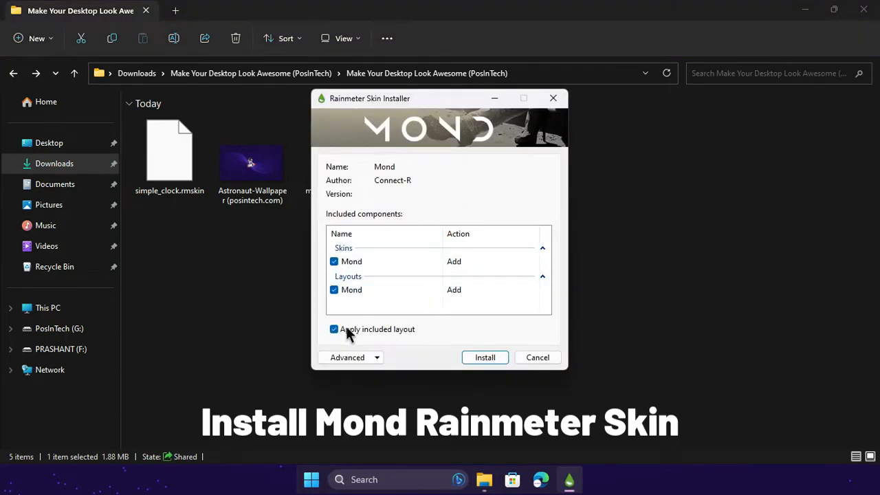
pyautogui.click(344, 328)
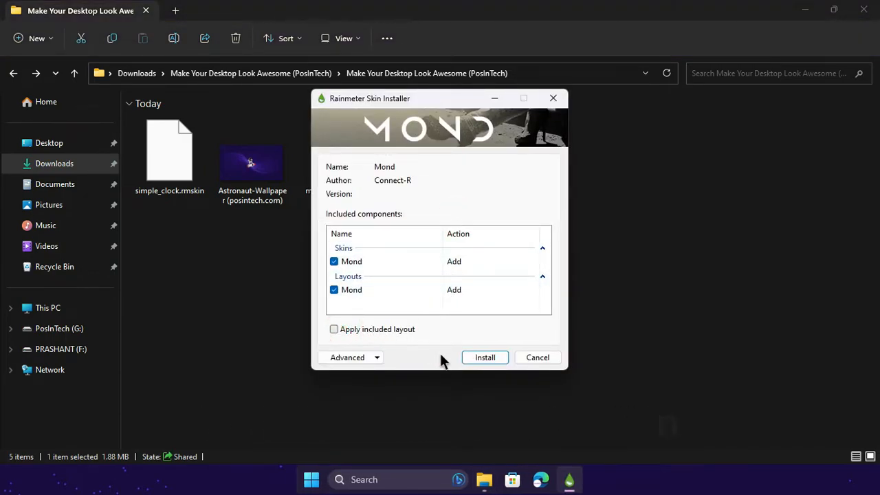
pyautogui.click(492, 359)
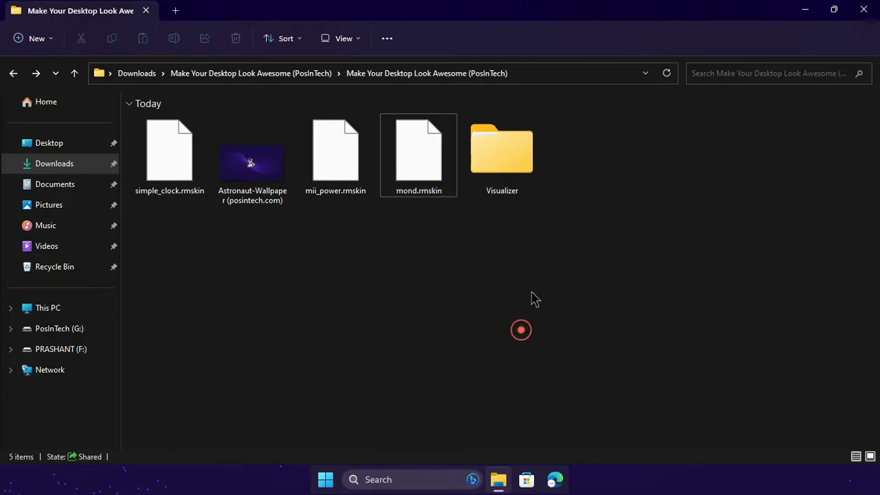
# Minimize the theme folder window and unload the illustro Clock, System and Disk skins from the desktop.
pyautogui.click(804, 12)
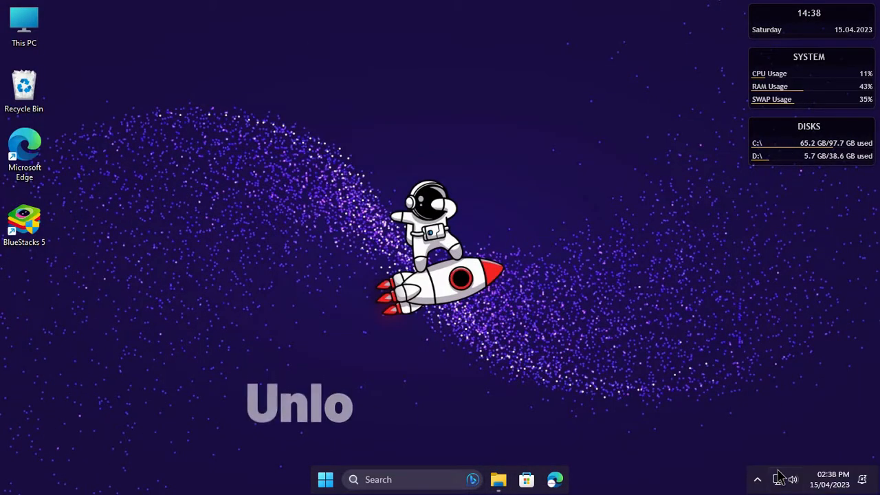
pyautogui.click(648, 90)
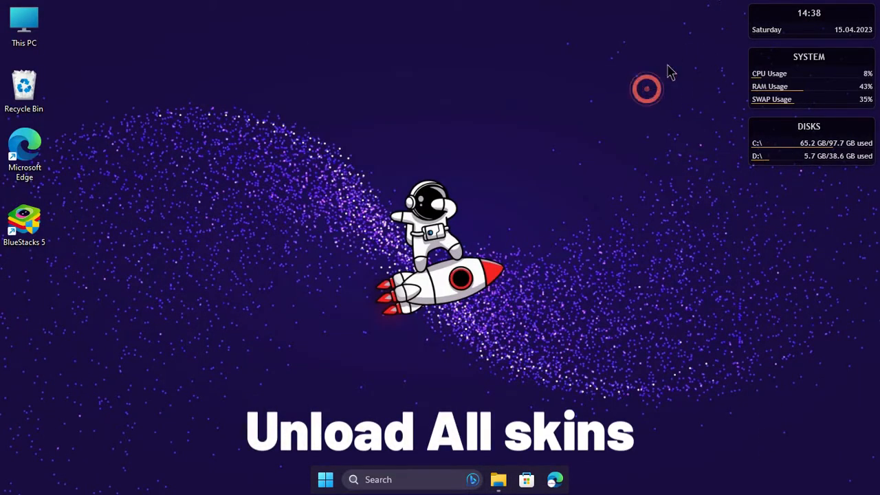
pyautogui.rightClick(790, 31)
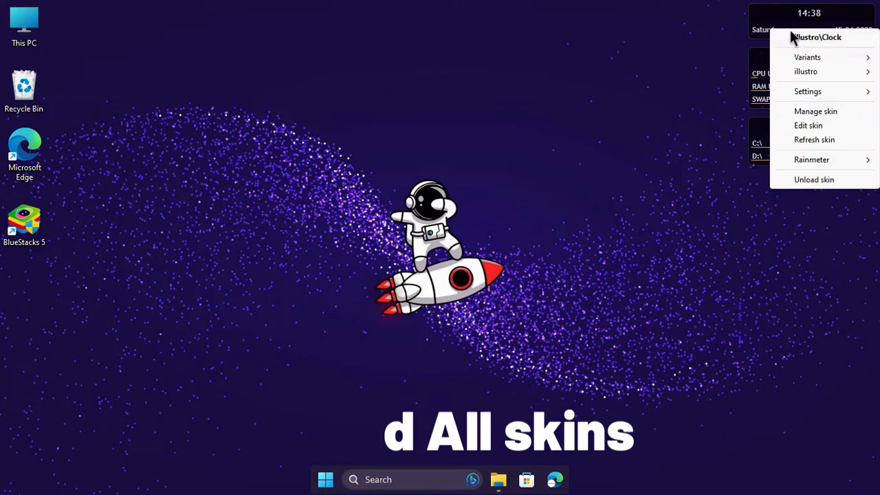
pyautogui.click(796, 178)
pyautogui.rightClick(789, 98)
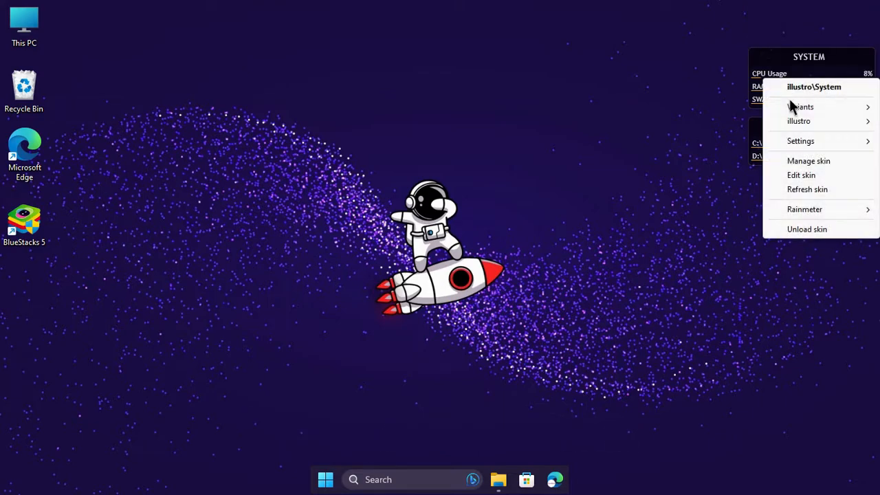
pyautogui.click(805, 228)
pyautogui.click(793, 143)
pyautogui.rightClick(794, 143)
pyautogui.click(860, 14)
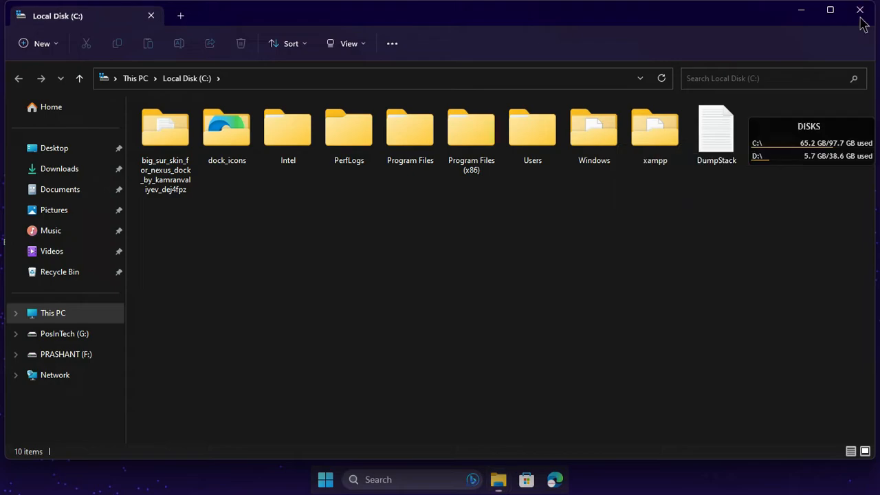
pyautogui.rightClick(781, 124)
pyautogui.click(813, 267)
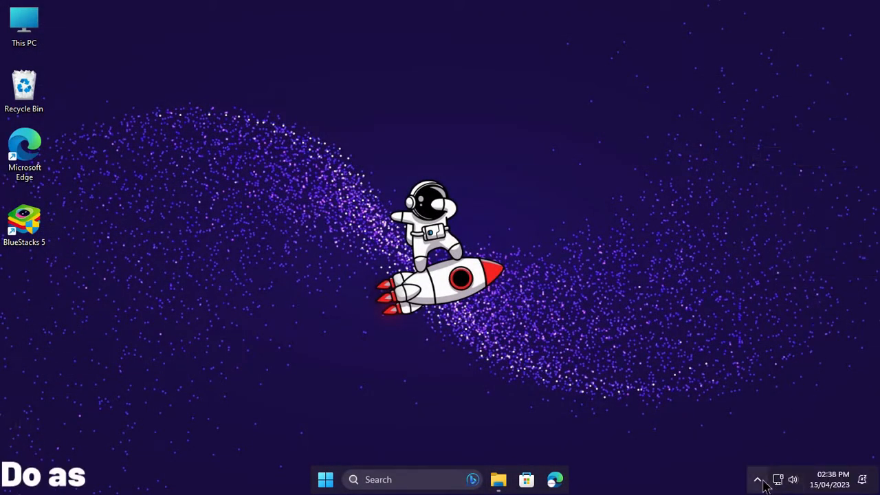
# Open the Rainmeter skin manager from the system tray and refresh all skins to list the Mond skin.
pyautogui.click(759, 479)
pyautogui.click(705, 415)
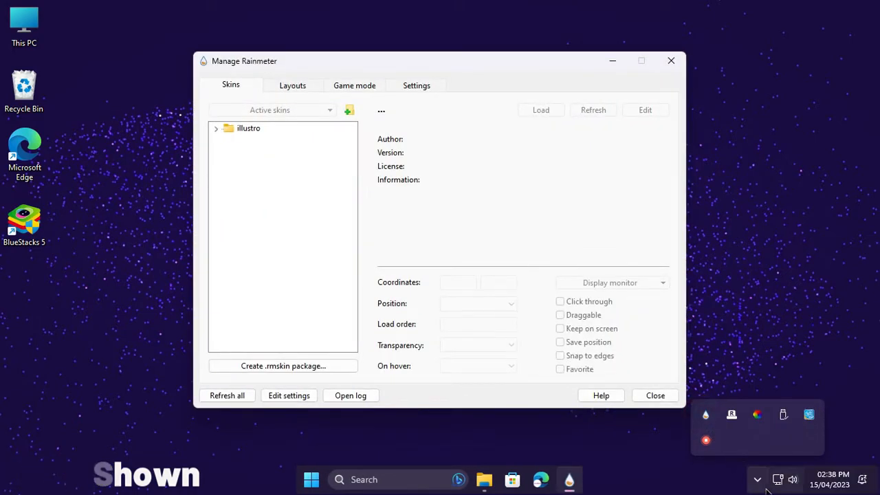
pyautogui.click(762, 479)
pyautogui.click(505, 349)
pyautogui.click(225, 397)
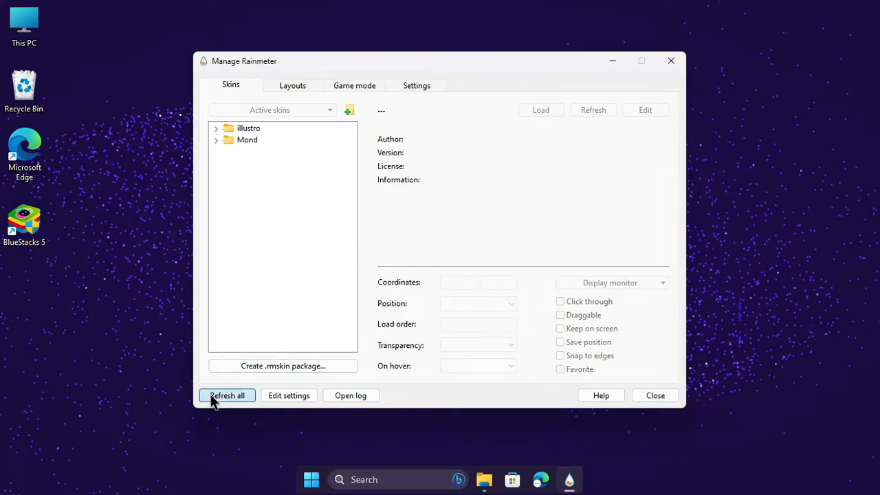
# Load Clock.ini from the Mond skin's Clock folder.
pyautogui.click(216, 141)
pyautogui.click(229, 151)
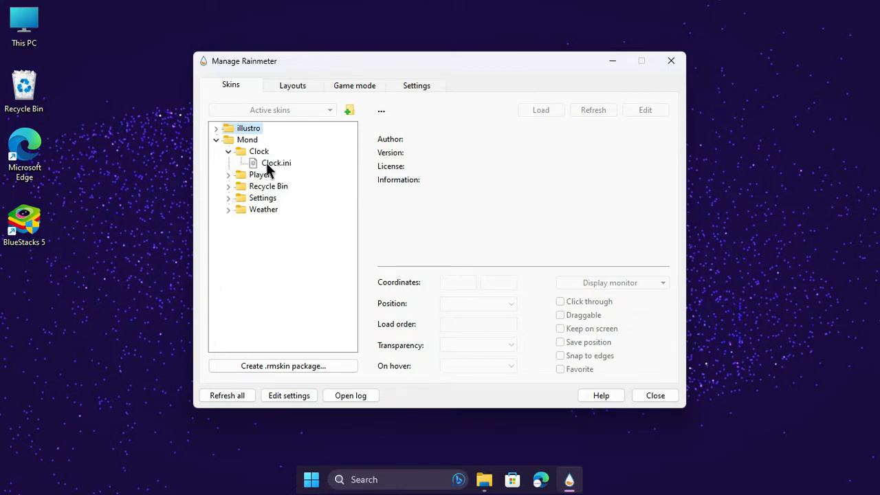
pyautogui.click(251, 163)
pyautogui.rightClick(259, 165)
pyautogui.click(295, 171)
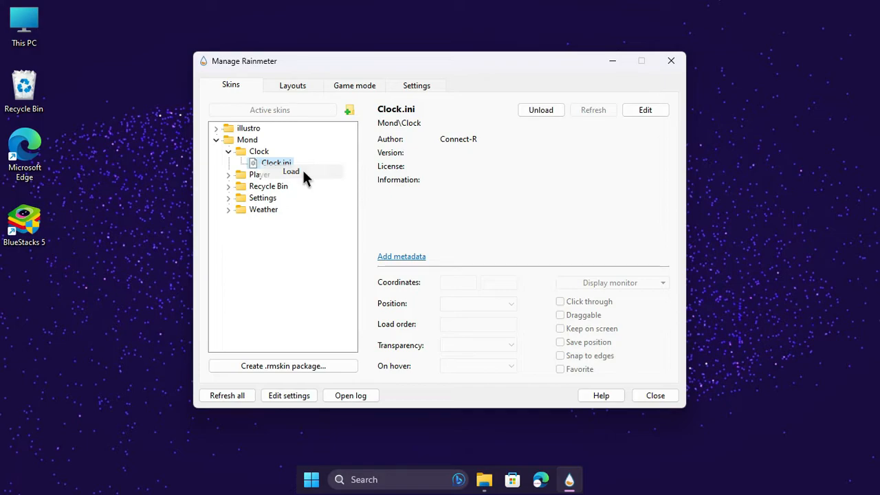
# Move the Mond clock skin to the upper middle of the desktop, at about coordinates 345, 86.
pyautogui.moveTo(495, 70); pyautogui.dragTo(575, 183)
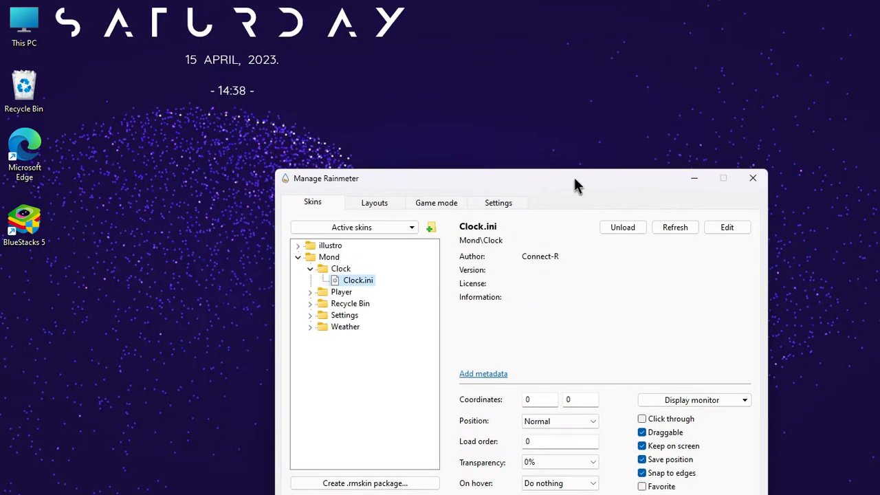
pyautogui.moveTo(315, 28); pyautogui.dragTo(527, 82)
pyautogui.moveTo(524, 171); pyautogui.dragTo(495, 81)
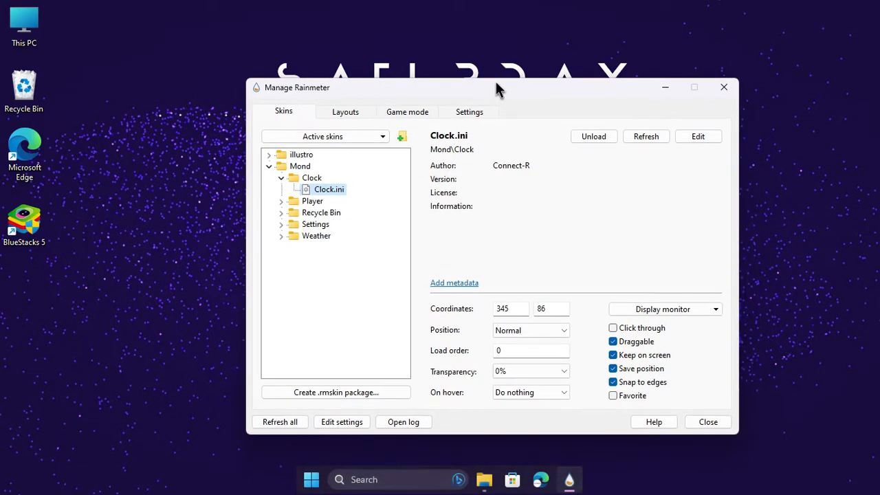
# Open Clock.ini for editing and delete its [Meter24hClock] and [Meter12hClock] sections.
pyautogui.rightClick(327, 186)
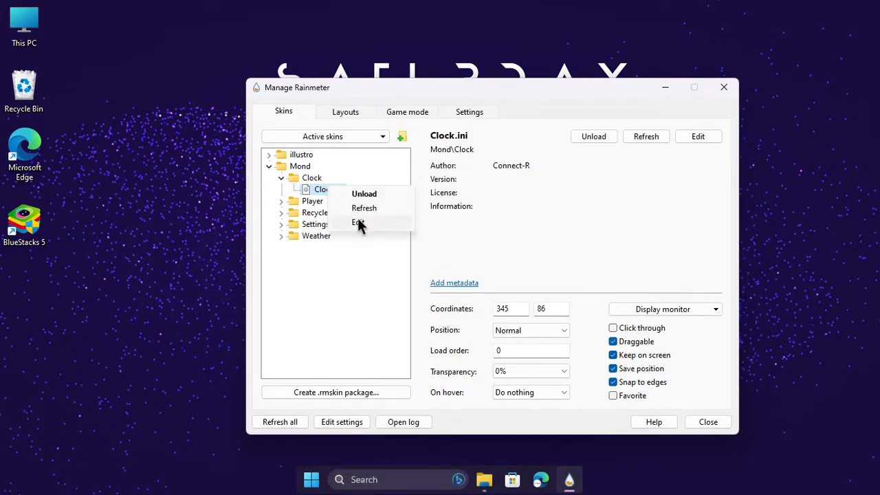
pyautogui.click(359, 219)
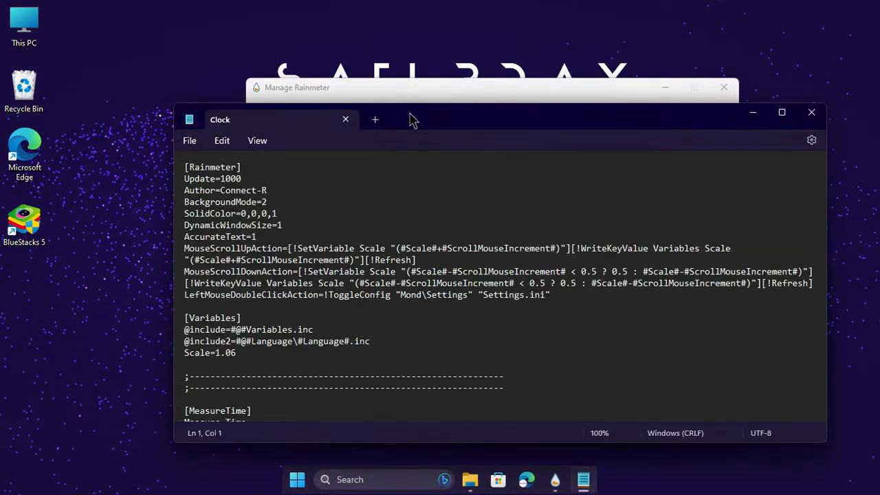
pyautogui.moveTo(409, 118); pyautogui.dragTo(375, 11)
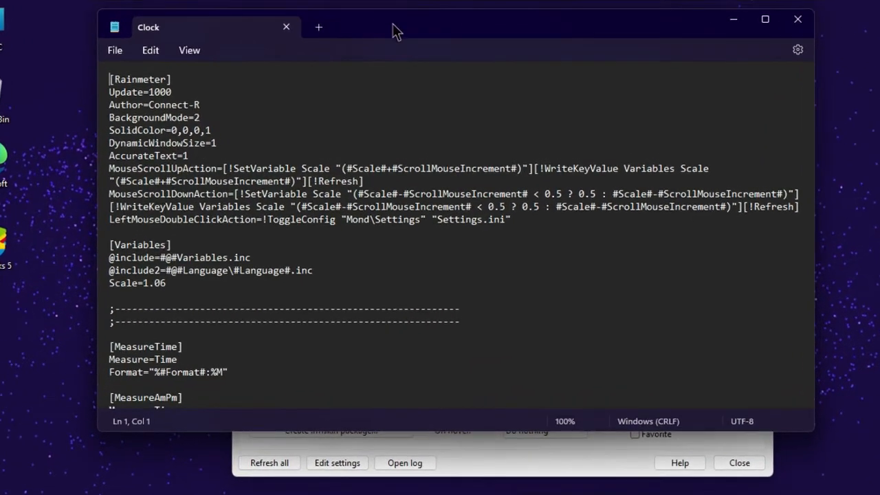
pyautogui.scroll(-2, 343, 150)
pyautogui.scroll(-11, 339, 165)
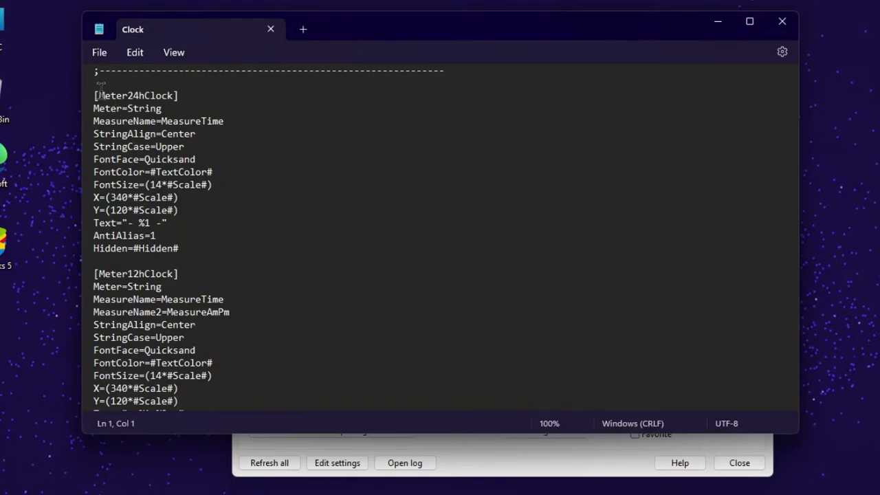
pyautogui.moveTo(89, 99); pyautogui.dragTo(211, 250)
pyautogui.scroll(-2, 265, 282)
pyautogui.scroll(-3, 254, 278)
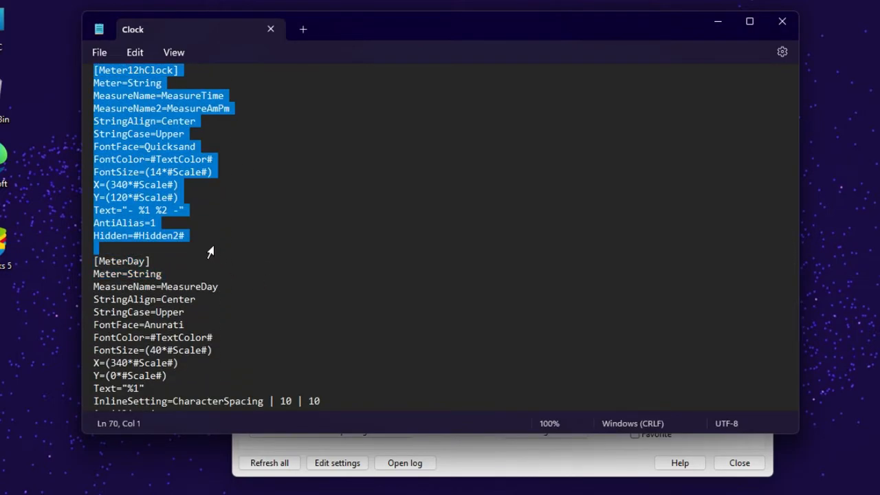
pyautogui.scroll(7, 213, 206)
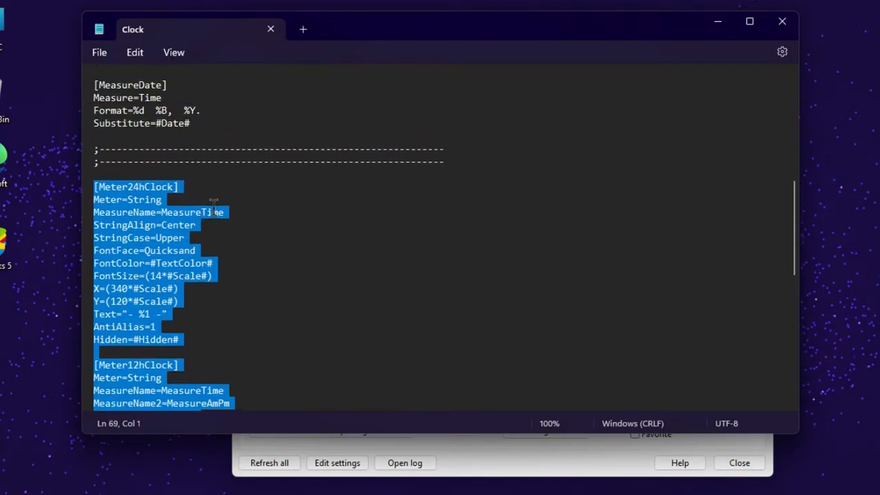
pyautogui.scroll(-2, 213, 207)
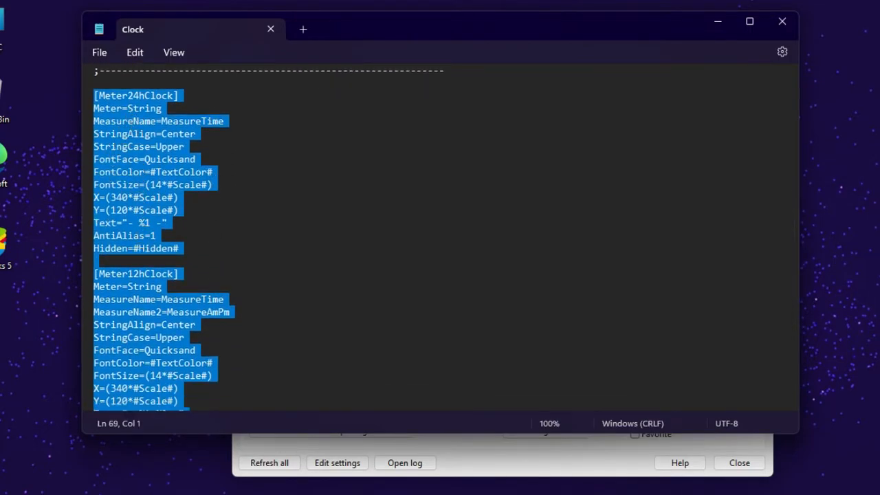
pyautogui.press('Delete')
# Delete the [MeterDate] section at the end of Clock.ini.
pyautogui.scroll(-2, 170, 180)
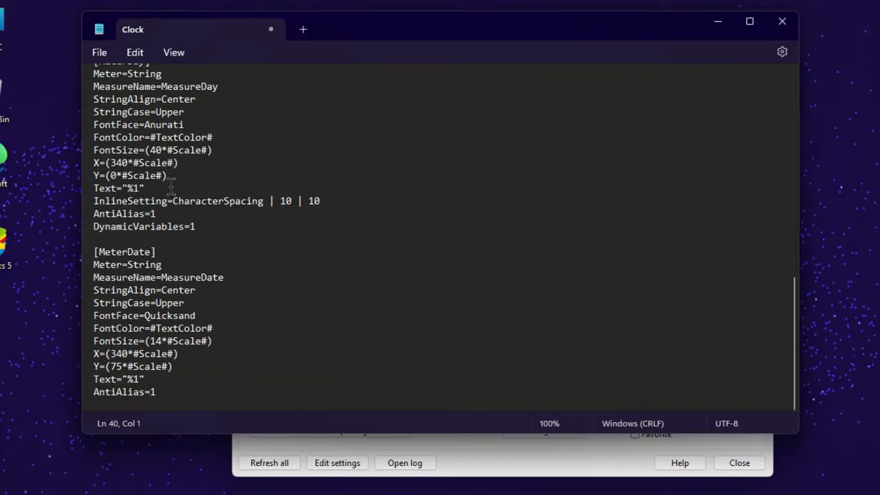
pyautogui.moveTo(89, 256); pyautogui.dragTo(187, 407)
pyautogui.press('Delete')
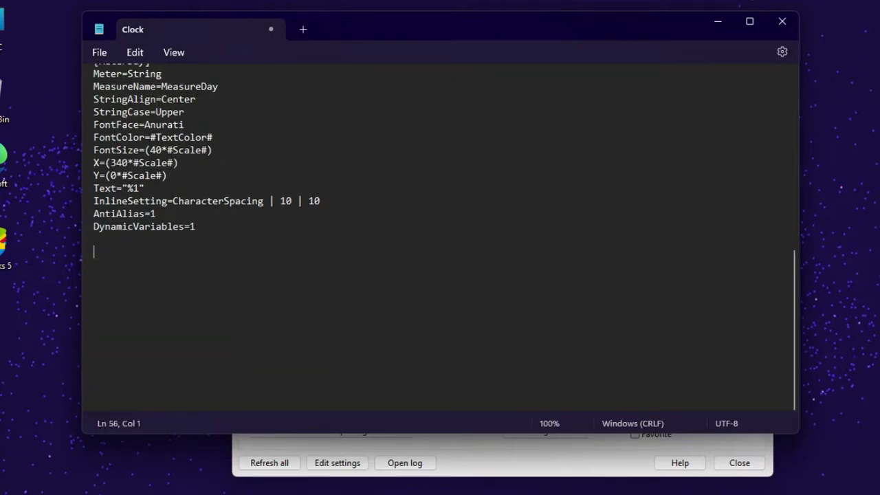
# Set FontFace in the [MeterDay] section of Clock.ini to Poppins.
pyautogui.scroll(7, 198, 316)
pyautogui.press('Up')
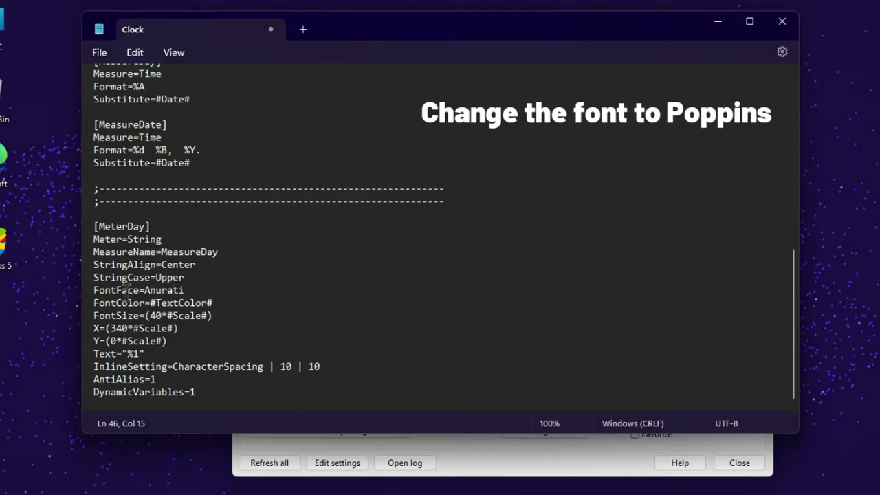
pyautogui.moveTo(94, 289); pyautogui.dragTo(146, 288)
pyautogui.click(191, 289)
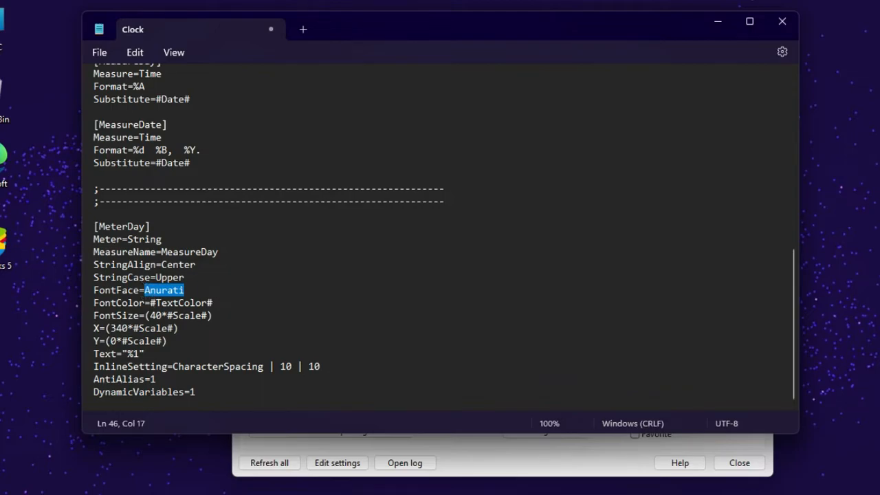
pyautogui.write('Popp')
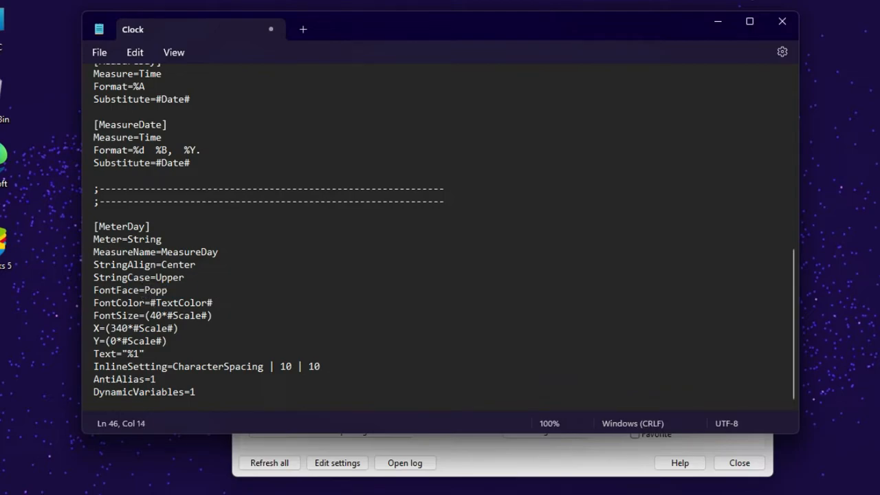
pyautogui.write('ins')
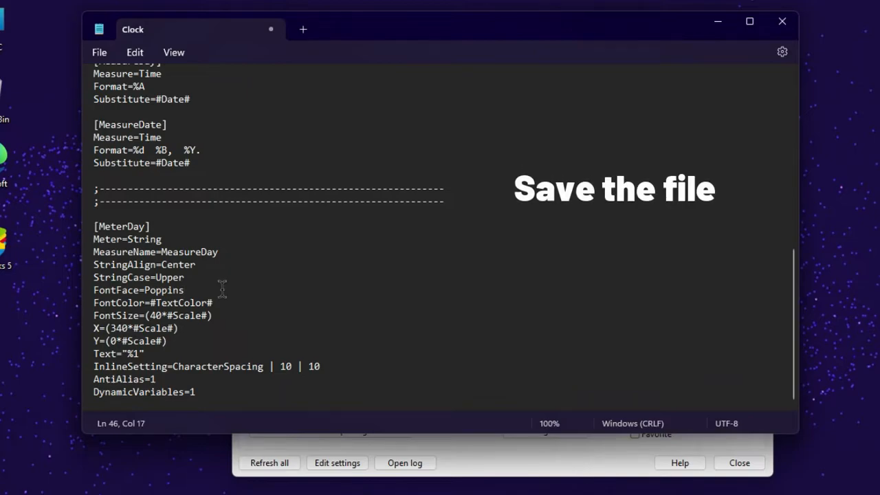
# Save and close Clock.ini, then refresh the Mond clock skin on the desktop.
pyautogui.click(99, 52)
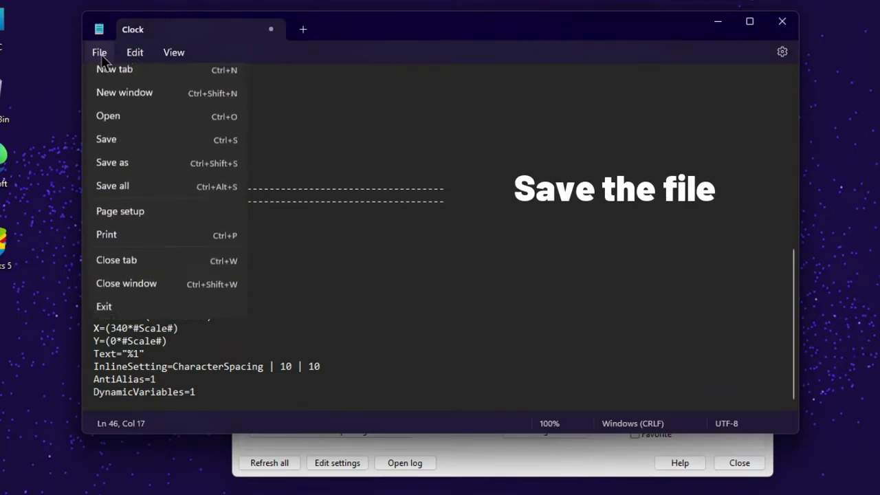
pyautogui.click(117, 150)
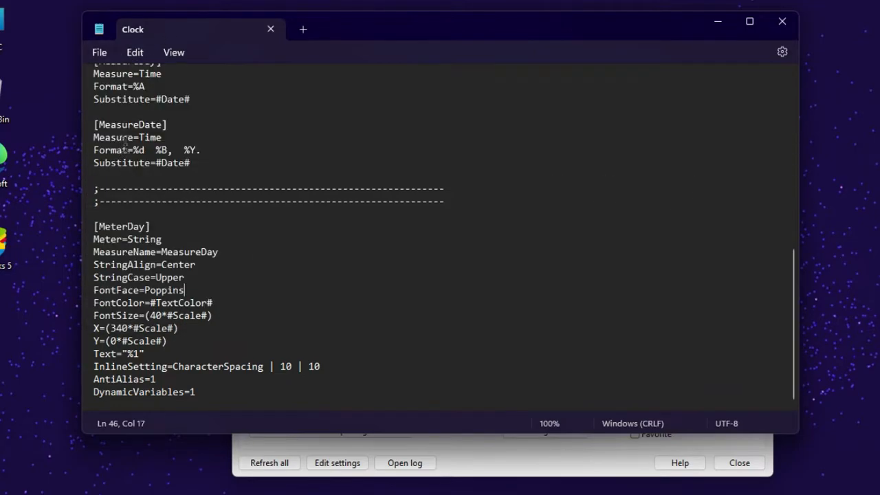
pyautogui.click(782, 23)
pyautogui.moveTo(580, 87); pyautogui.dragTo(586, 189)
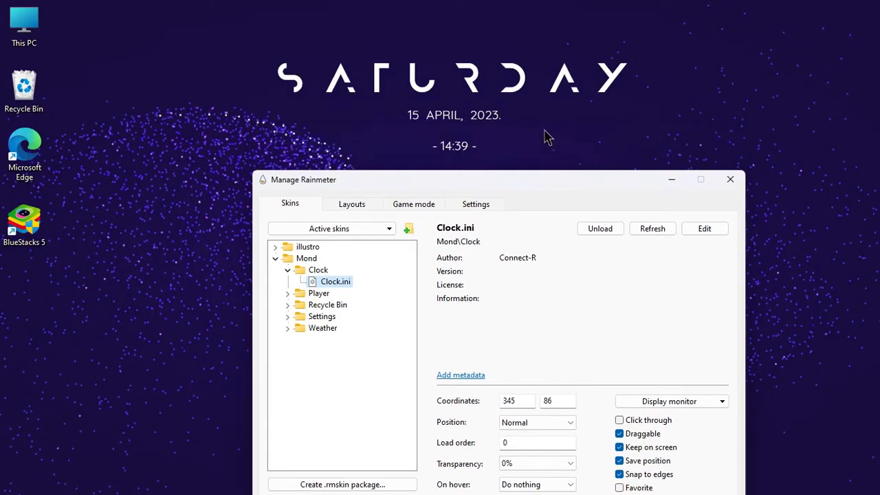
pyautogui.rightClick(521, 91)
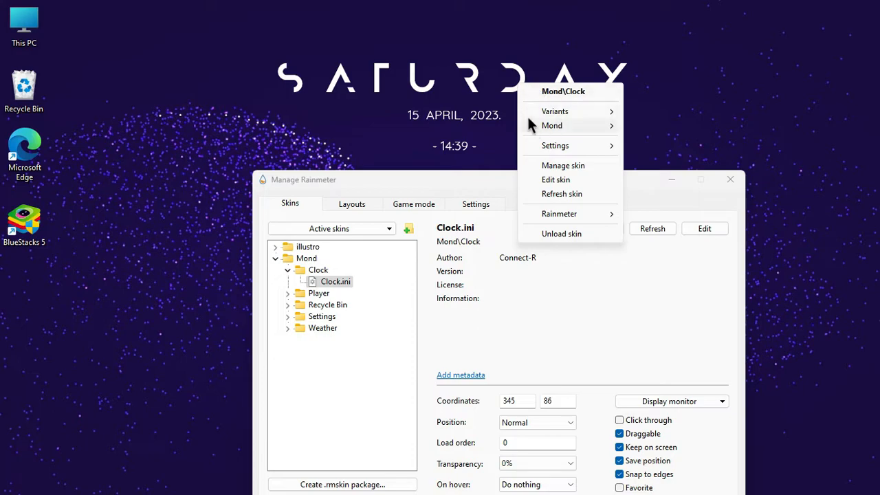
pyautogui.click(562, 194)
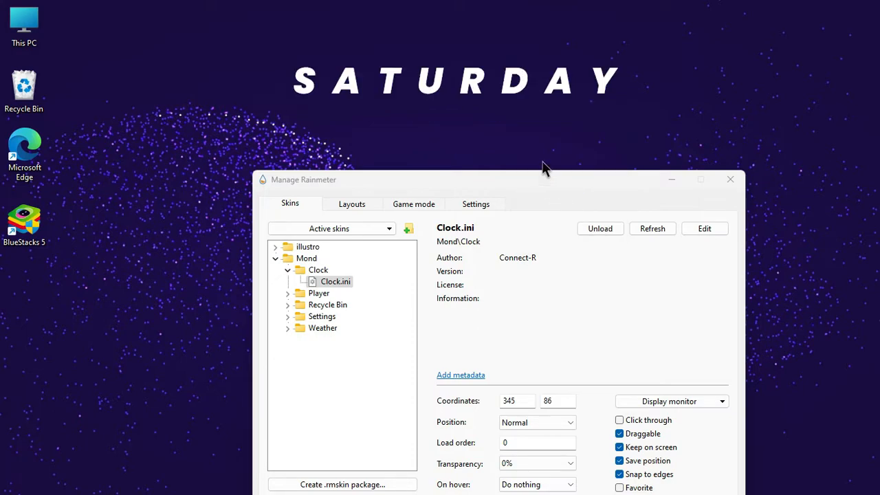
# Enlarge the weekday skin slightly and reposition it at about coordinates 339, 98.
pyautogui.moveTo(504, 94); pyautogui.dragTo(531, 103)
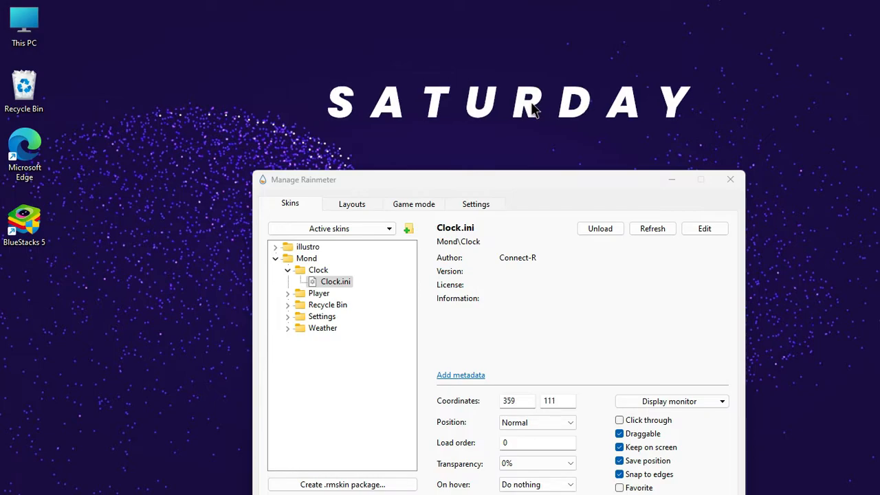
pyautogui.moveTo(535, 105); pyautogui.dragTo(520, 92)
pyautogui.moveTo(522, 180); pyautogui.dragTo(531, 84)
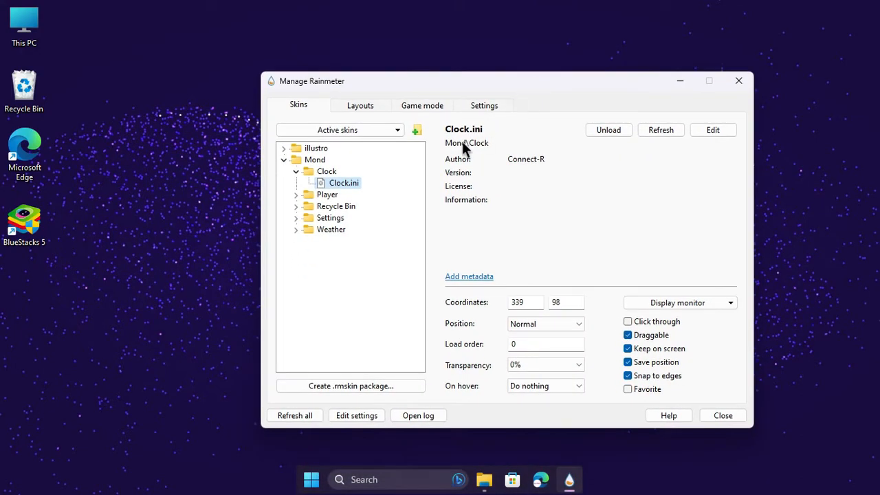
# Load Settings.ini from the Mond skin's Settings folder.
pyautogui.click(296, 170)
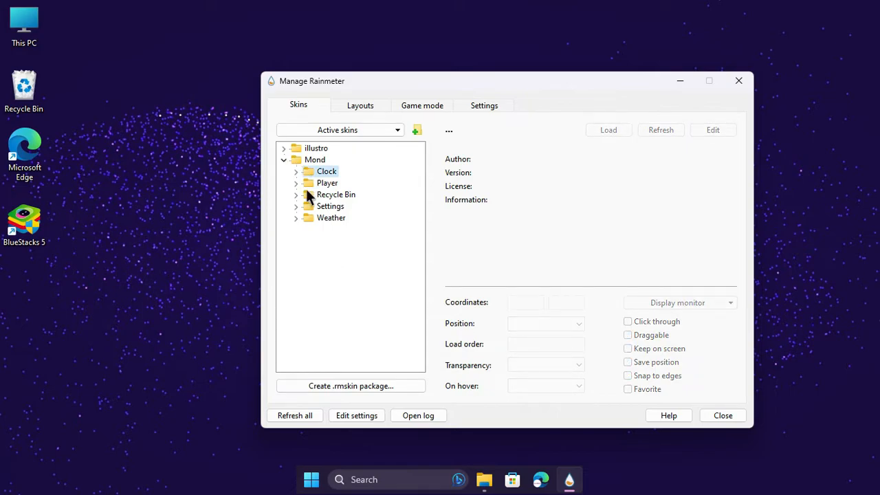
pyautogui.click(296, 206)
pyautogui.rightClick(319, 216)
pyautogui.click(349, 223)
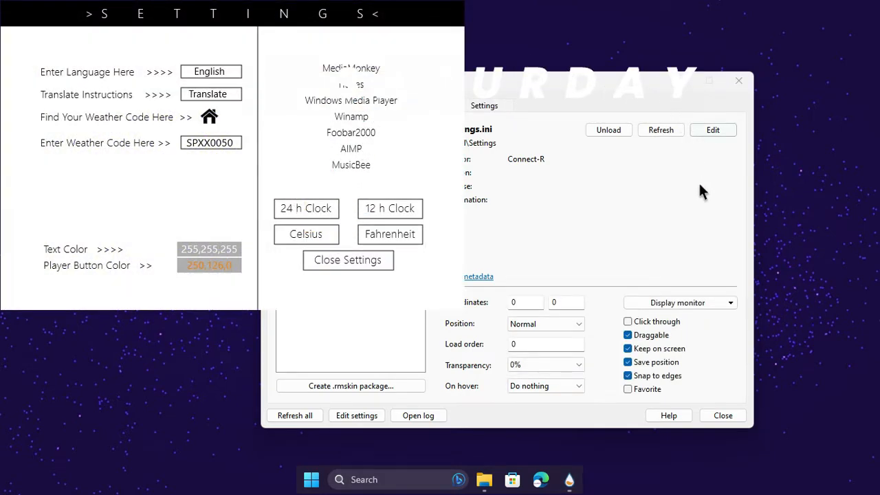
# Move the skin manager window aside and shift the Mond settings panel to about coordinates 62, 11.
pyautogui.click(655, 88)
pyautogui.moveTo(638, 74); pyautogui.dragTo(645, 157)
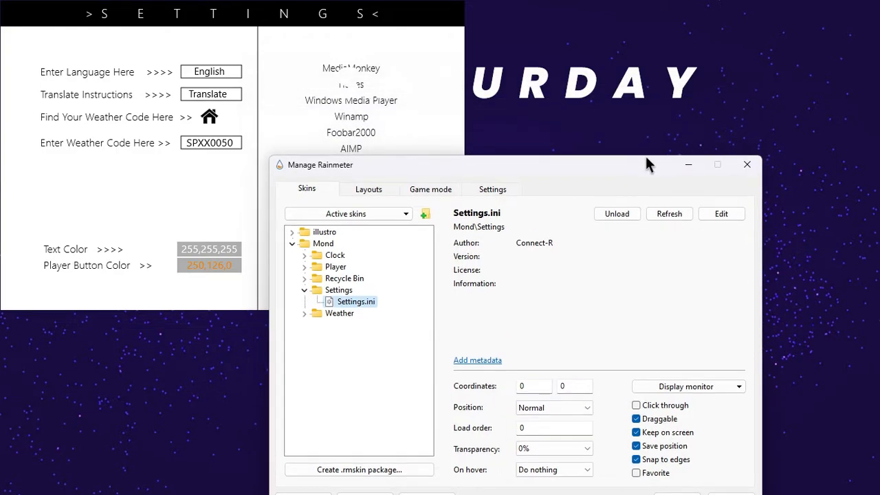
pyautogui.click(147, 19)
pyautogui.moveTo(153, 21); pyautogui.dragTo(192, 27)
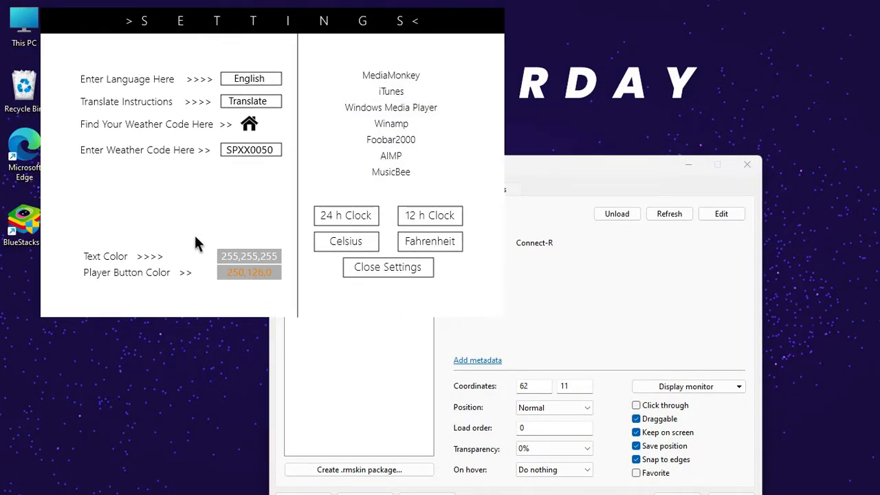
# Set the Mond skin's text color to RGB 105,18,255 and confirm the color.
pyautogui.click(248, 257)
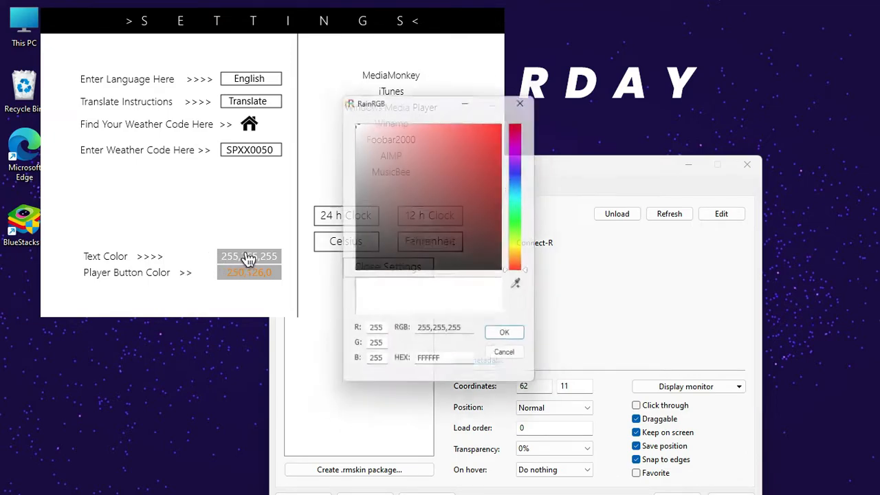
pyautogui.moveTo(381, 334); pyautogui.dragTo(374, 333)
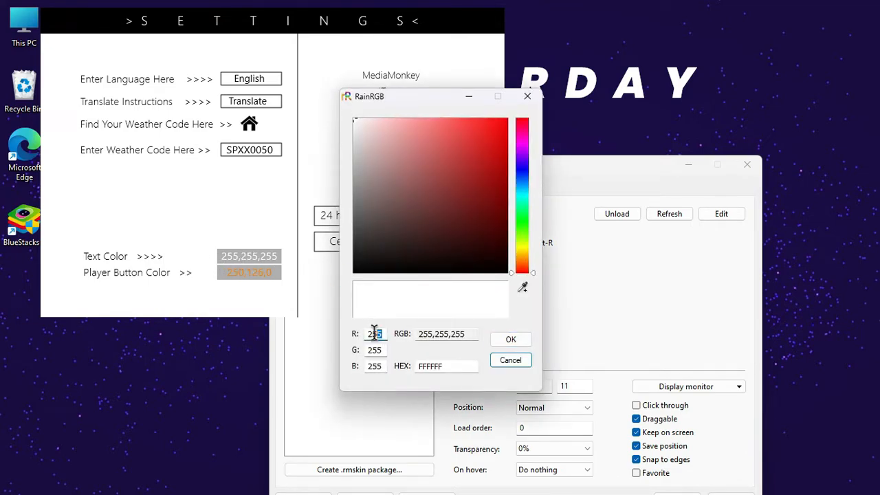
pyautogui.write('105')
pyautogui.moveTo(381, 351); pyautogui.dragTo(371, 351)
pyautogui.write('18')
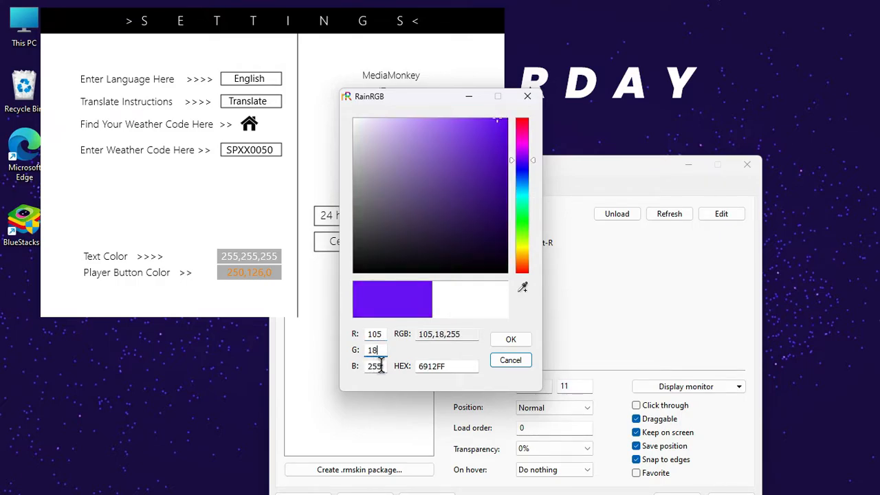
pyautogui.moveTo(380, 366); pyautogui.dragTo(362, 366)
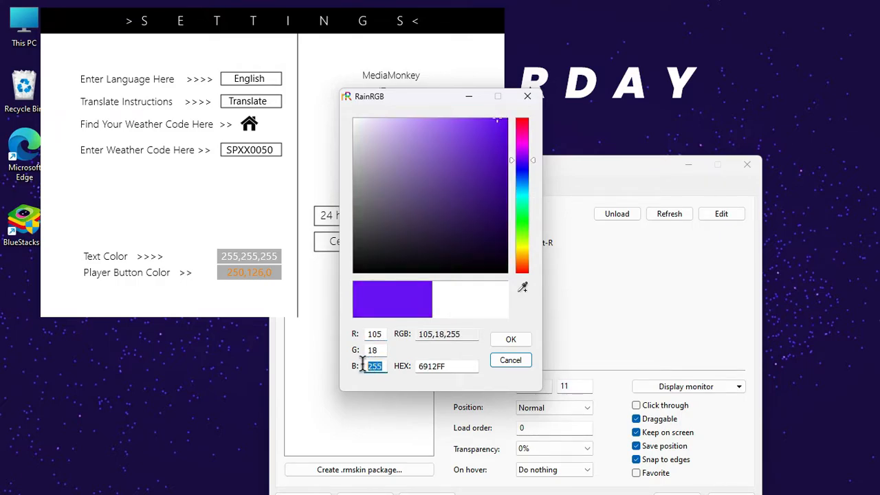
pyautogui.write('255')
pyautogui.click(499, 339)
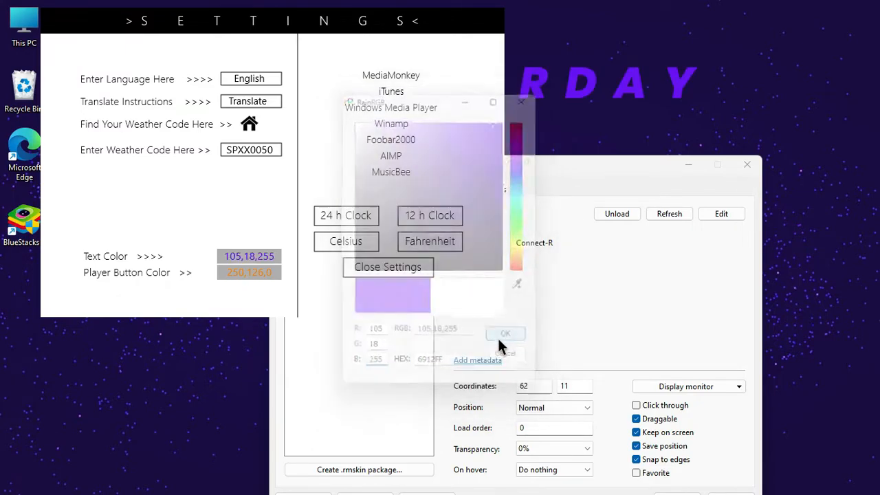
# Close the Mond settings panel and reposition the weekday skin centered above the astronaut, with the skin manager out of the way.
pyautogui.click(390, 271)
pyautogui.moveTo(525, 176); pyautogui.dragTo(509, 109)
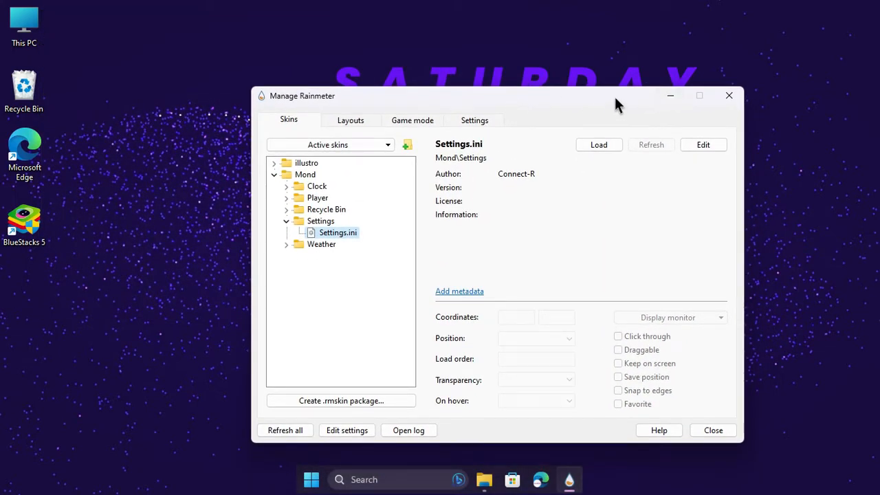
pyautogui.click(653, 69)
pyautogui.moveTo(505, 88); pyautogui.dragTo(468, 99)
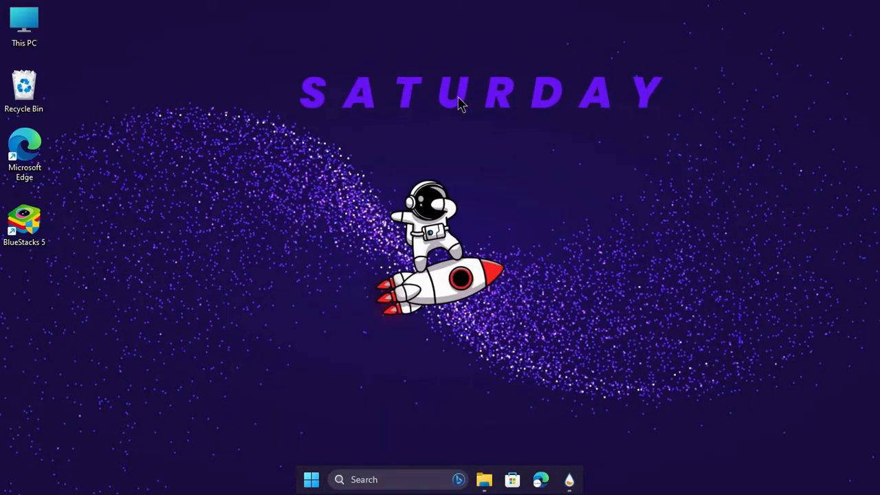
pyautogui.moveTo(461, 103); pyautogui.dragTo(444, 109)
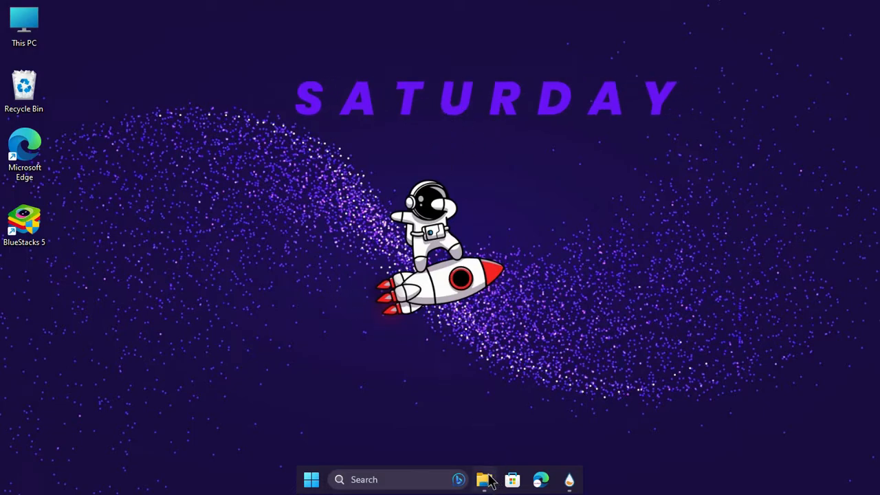
# Install simple_clock.rmskin from the theme's download folder with loading of the included skins turned off.
pyautogui.click(486, 479)
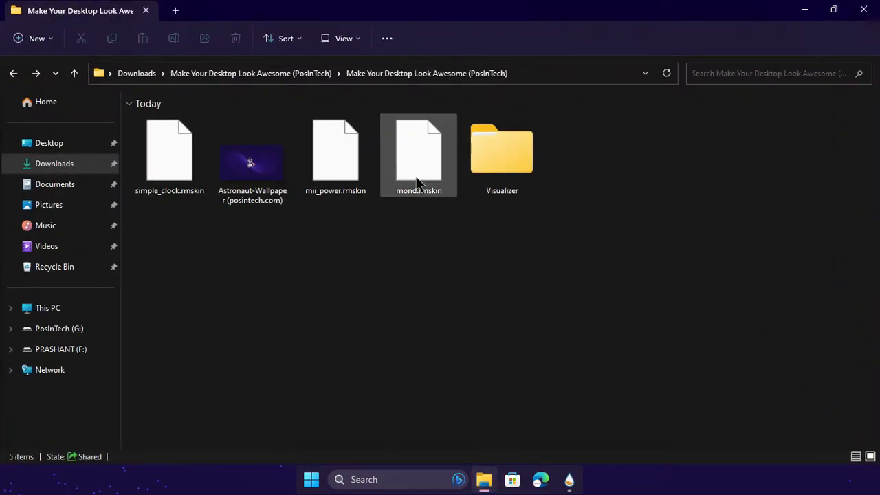
pyautogui.click(332, 176)
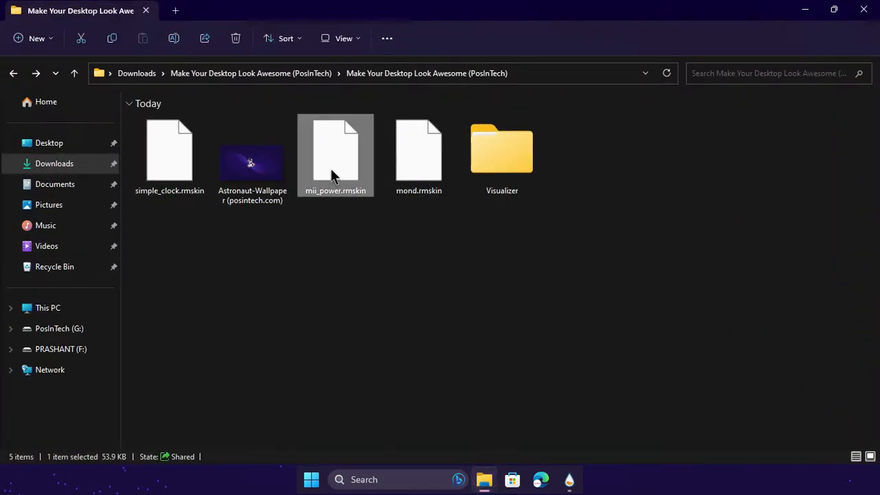
pyautogui.click(180, 169)
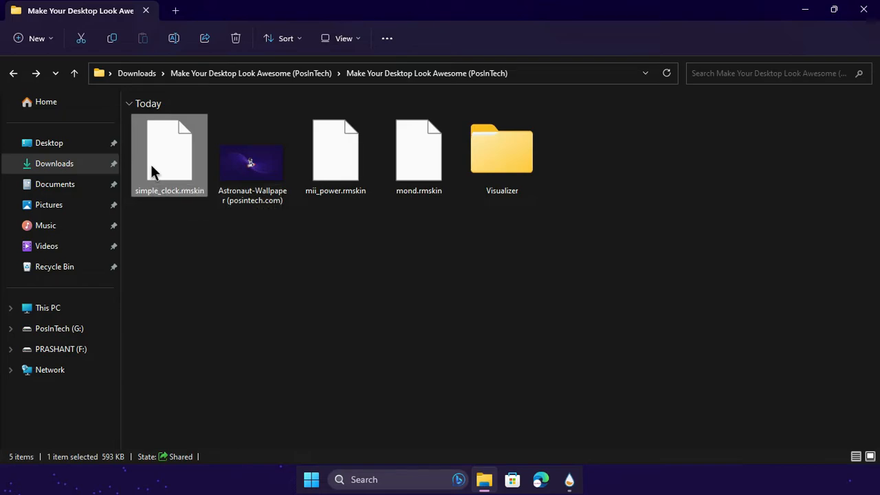
pyautogui.rightClick(152, 169)
pyautogui.click(208, 205)
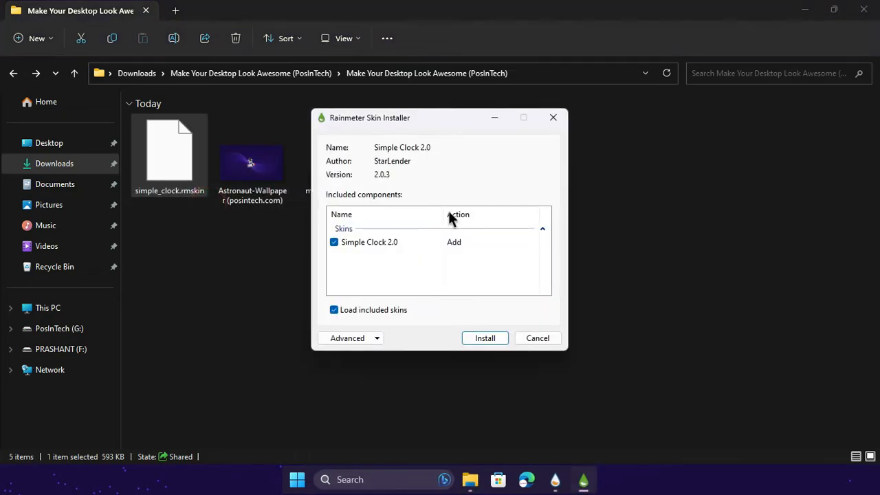
pyautogui.click(388, 310)
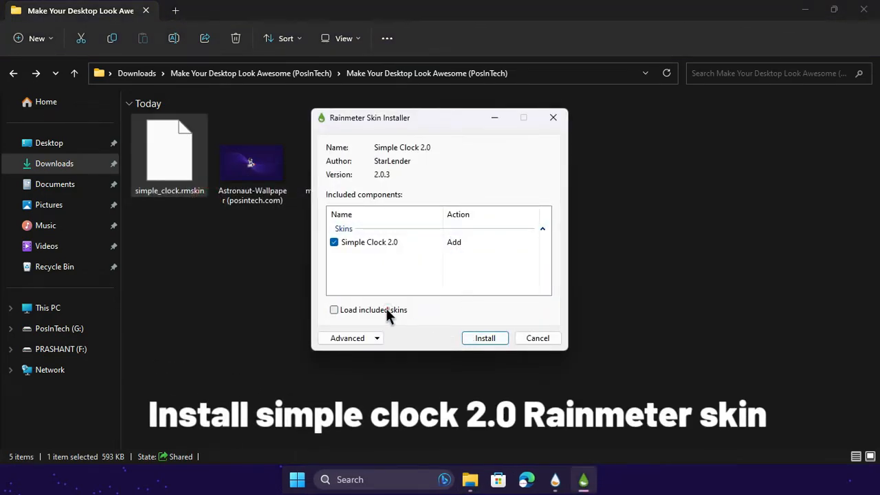
pyautogui.click(483, 338)
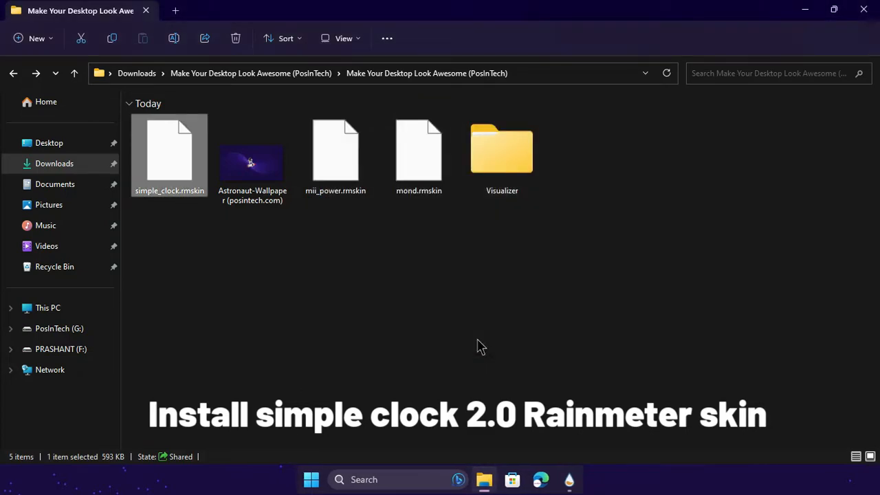
pyautogui.click(803, 17)
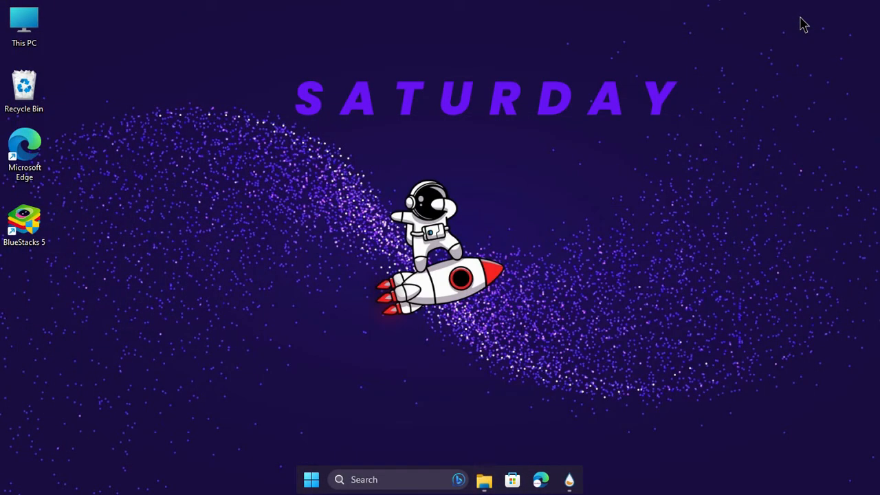
# Refresh all skins and load clock.ini from Simple Clock 2.0's Classic Version folder, then minimize the skin manager.
pyautogui.click(570, 479)
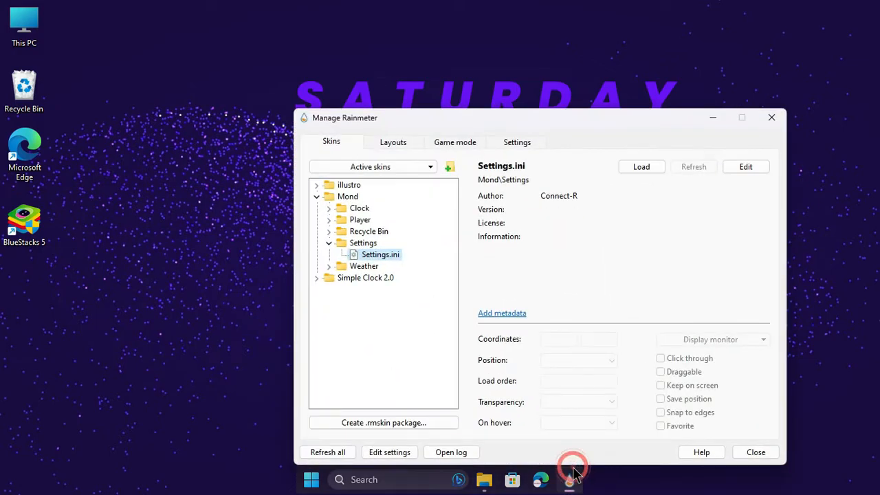
pyautogui.click(328, 454)
pyautogui.click(318, 208)
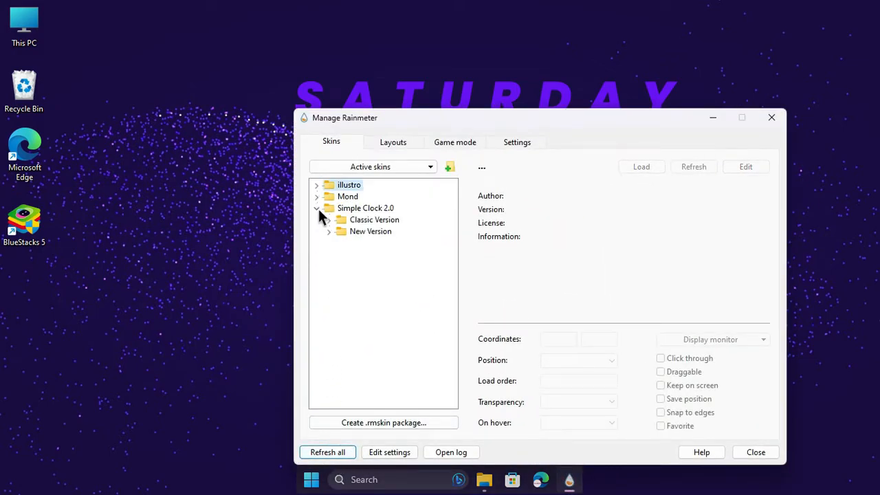
pyautogui.click(330, 221)
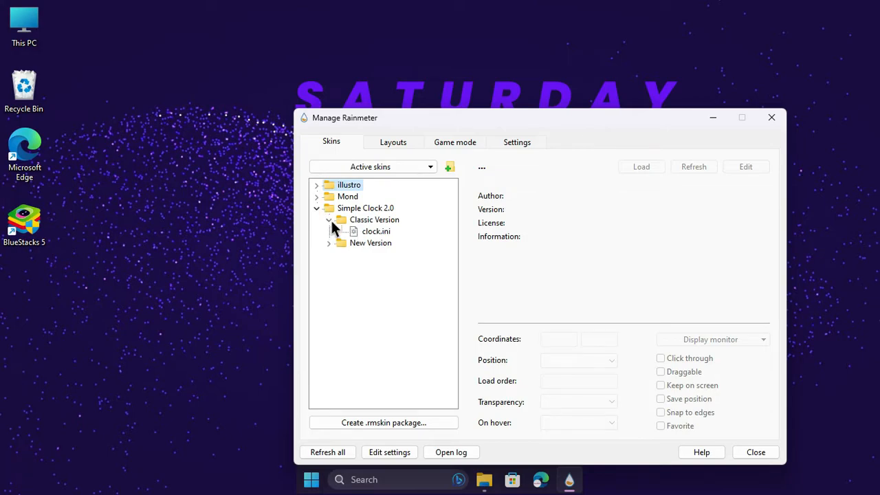
pyautogui.click(362, 231)
pyautogui.rightClick(363, 231)
pyautogui.click(386, 240)
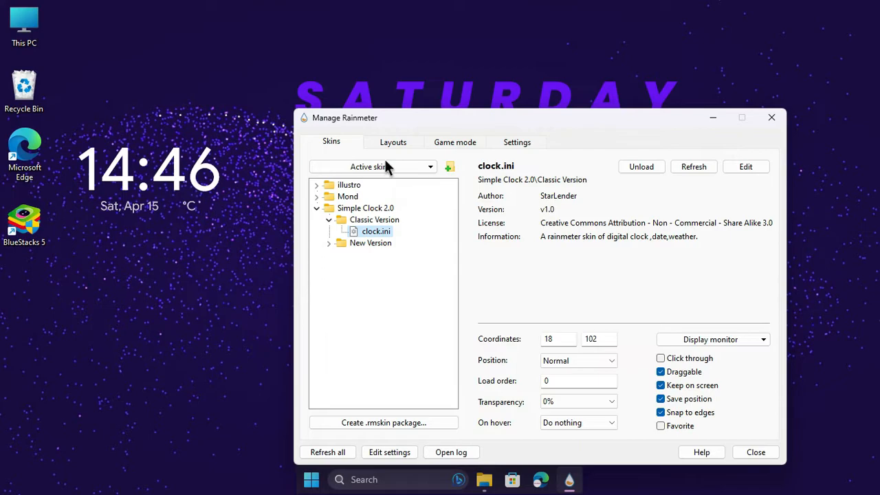
pyautogui.click(715, 117)
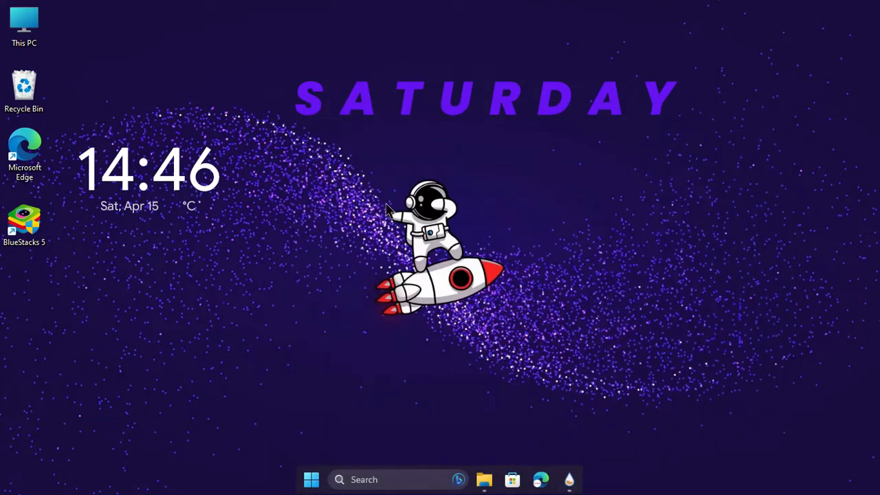
# Open the Classic Version clock skin's configuration file for editing.
pyautogui.rightClick(174, 159)
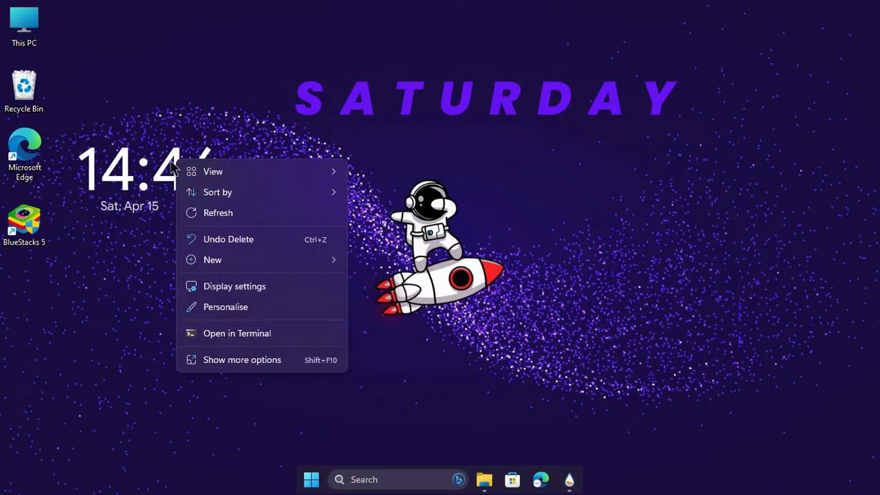
pyautogui.click(171, 155)
pyautogui.rightClick(177, 151)
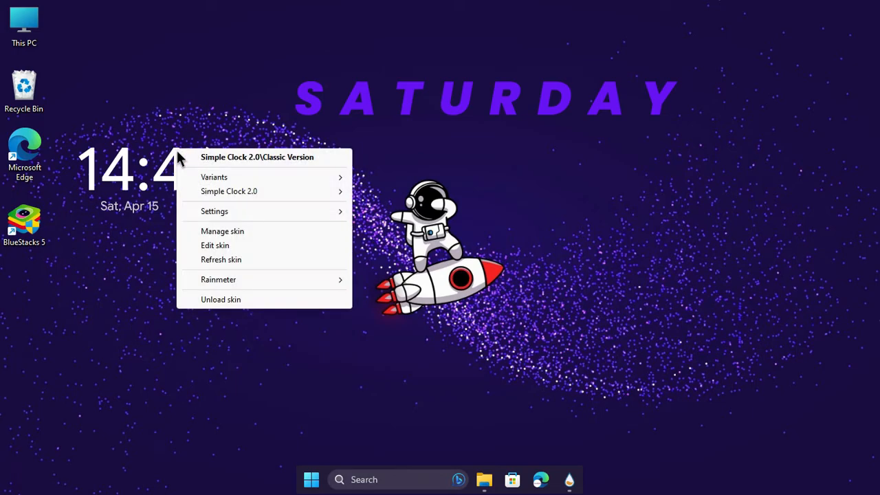
pyautogui.click(220, 248)
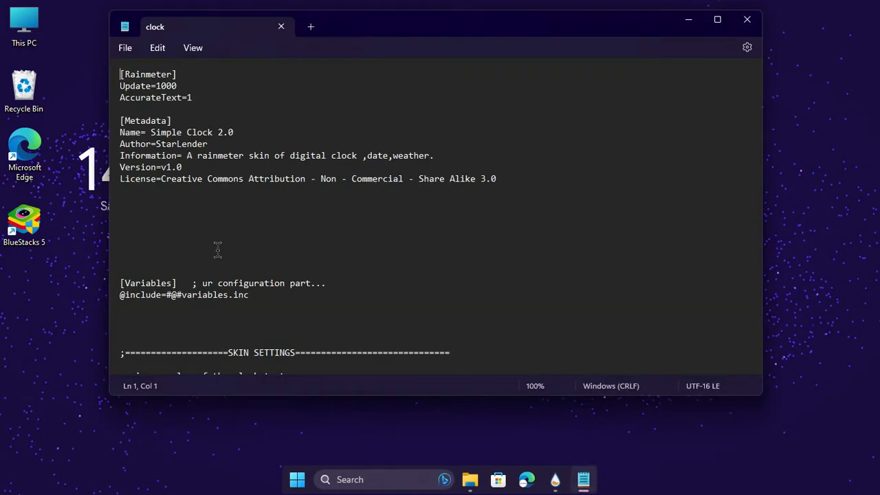
# Set the overall widget Scale to 1.4 in the clock skin's settings section.
pyautogui.scroll(-5, 218, 247)
pyautogui.moveTo(121, 239); pyautogui.dragTo(240, 238)
pyautogui.click(240, 239)
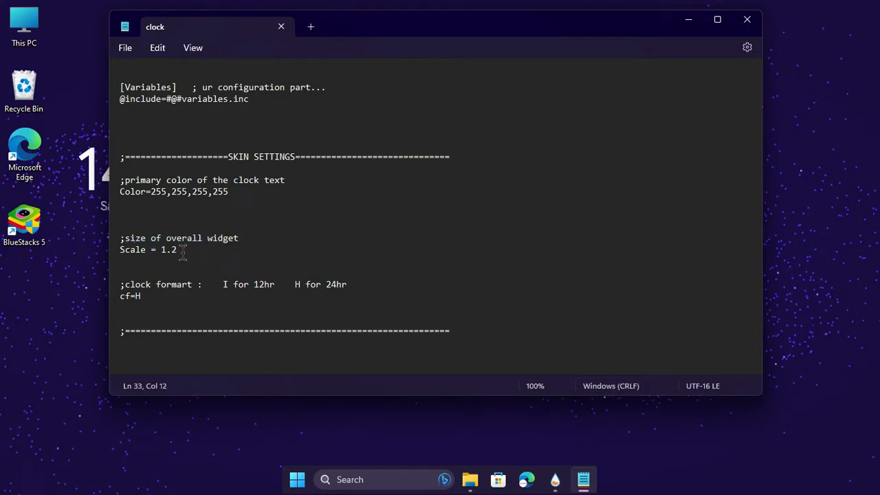
pyautogui.press('BackSpace')
pyautogui.scroll(-5, 240, 244)
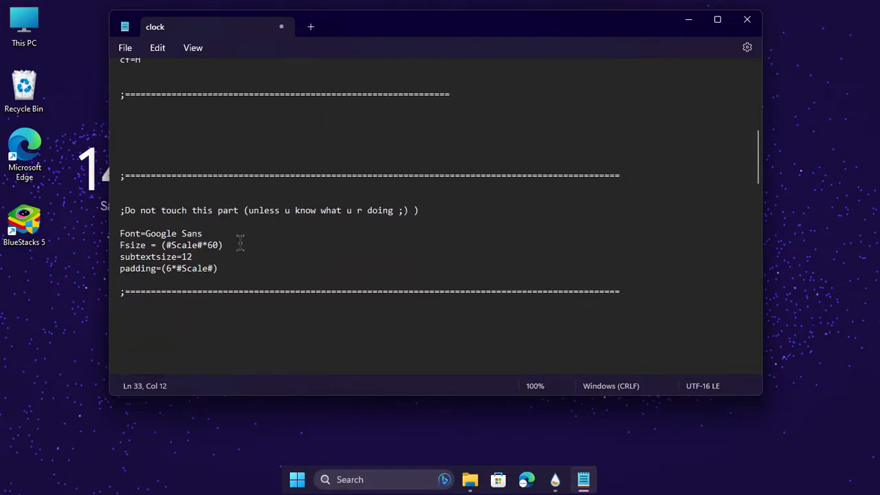
# Switch the clock format to 12-hour by setting cf to I.
pyautogui.scroll(2, 240, 244)
pyautogui.moveTo(222, 190); pyautogui.dragTo(359, 190)
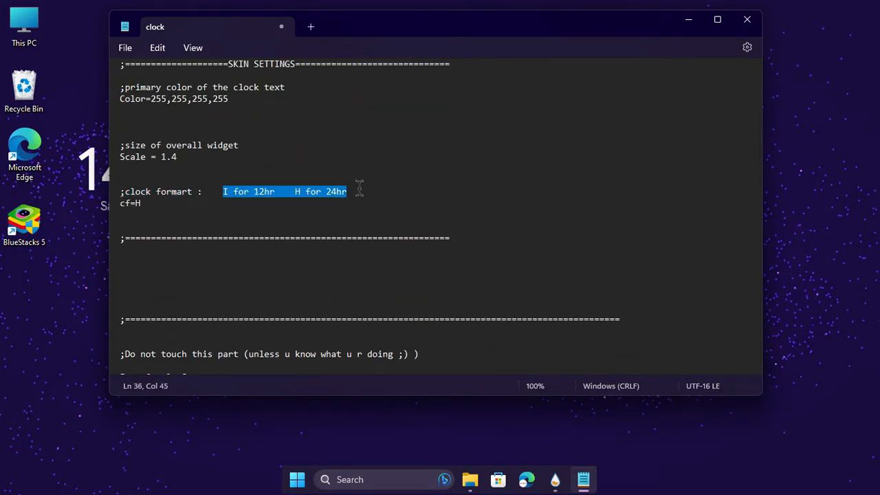
pyautogui.click(233, 214)
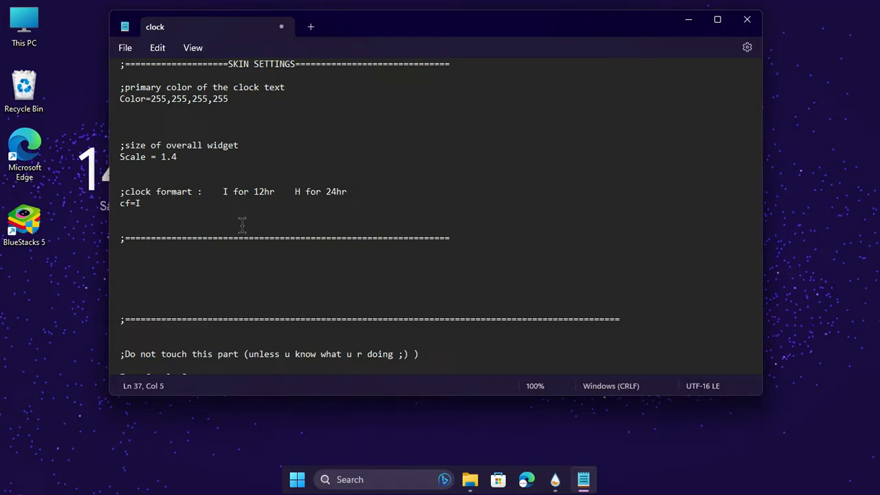
# Change the clock text's primary color to purple, using red 160 and green 32 and keeping the final 255.
pyautogui.scroll(3, 292, 206)
pyautogui.click(150, 199)
pyautogui.moveTo(151, 194); pyautogui.dragTo(205, 194)
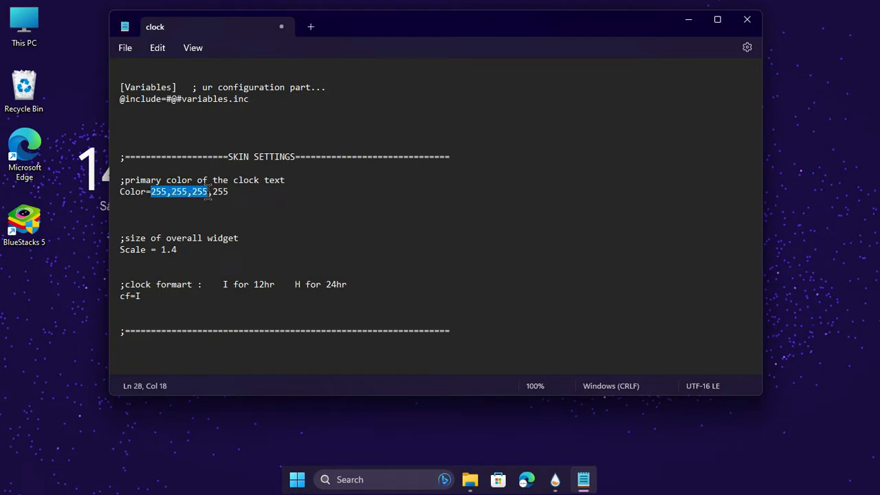
pyautogui.press('BackSpace')
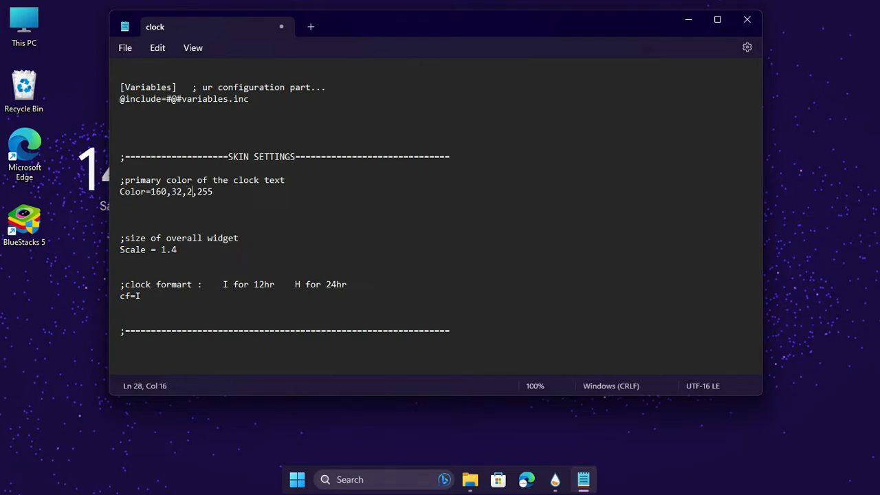
# Save and close the clock configuration file, then refresh the Simple Clock skin on the desktop.
pyautogui.click(127, 50)
pyautogui.click(150, 132)
pyautogui.click(747, 19)
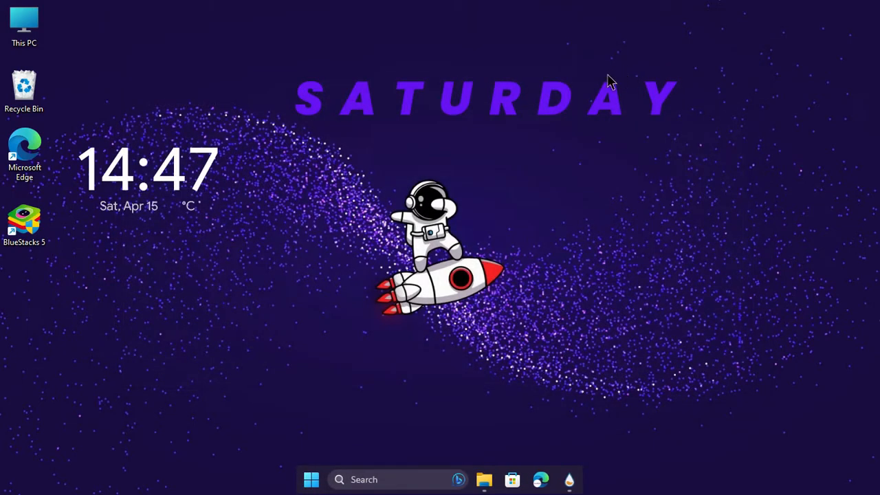
pyautogui.rightClick(182, 162)
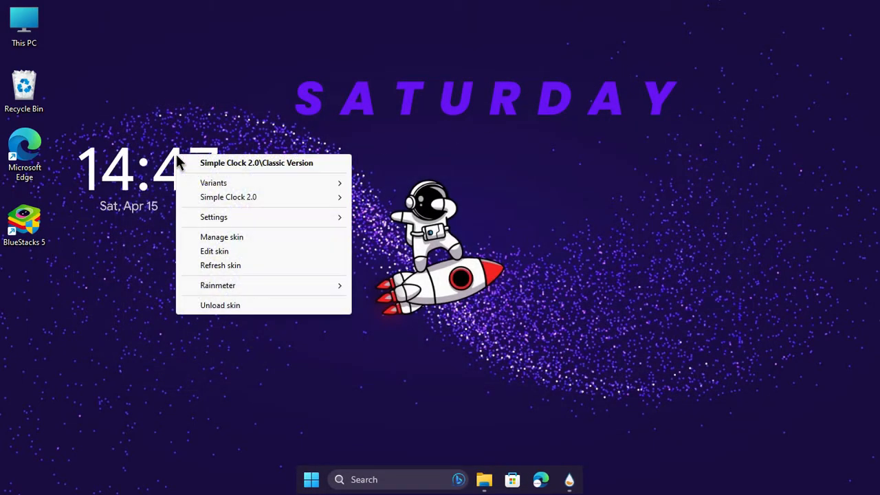
pyautogui.click(232, 266)
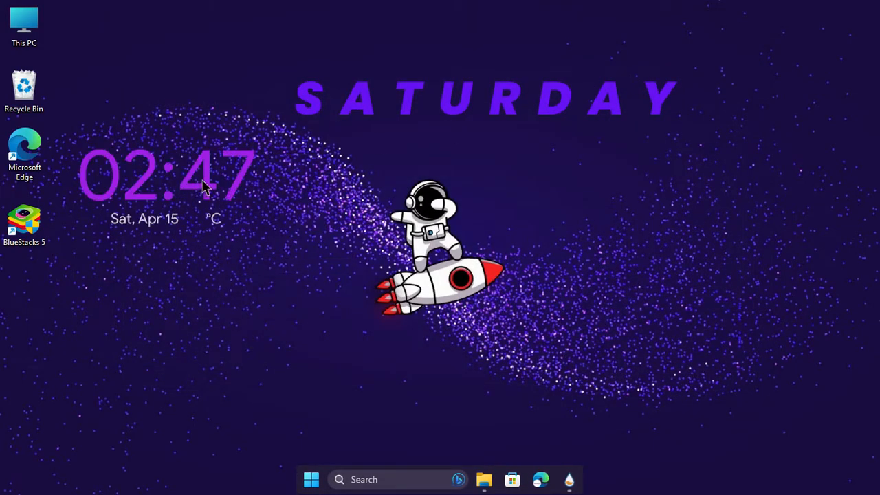
# Move the Simple Clock widget straight down the desktop until it sits just below the BlueStacks 5 icon's level.
pyautogui.moveTo(203, 185); pyautogui.dragTo(199, 252)
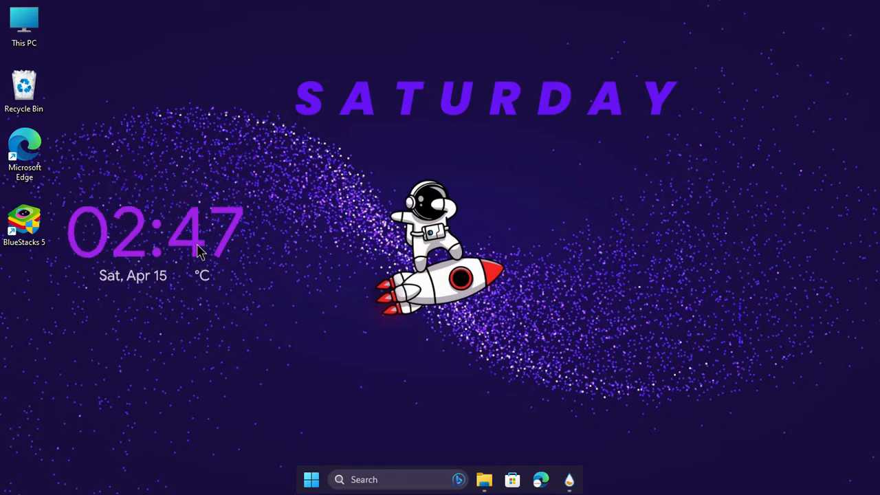
pyautogui.moveTo(110, 284); pyautogui.dragTo(116, 342)
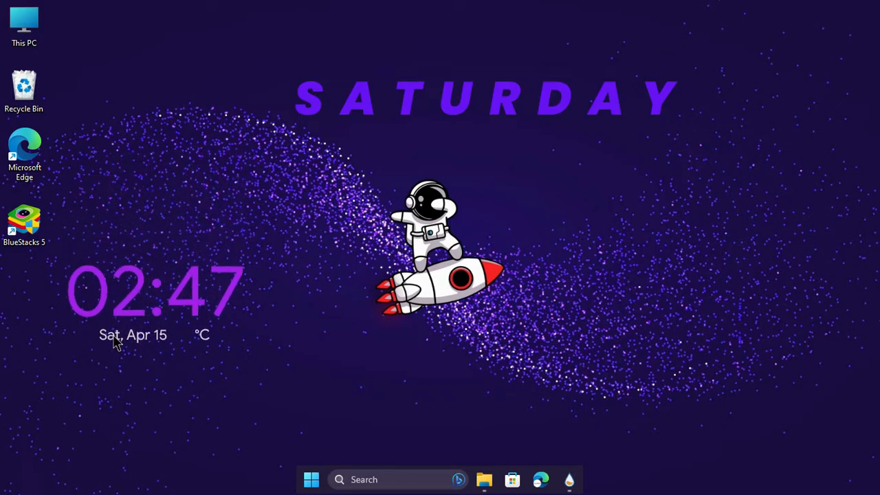
# Open the Simple Clock skin's configuration file and delete its MeasureWeather, MeasureWeatherCurrentTemp and MeasureWeatherCurrentCode sections.
pyautogui.rightClick(193, 276)
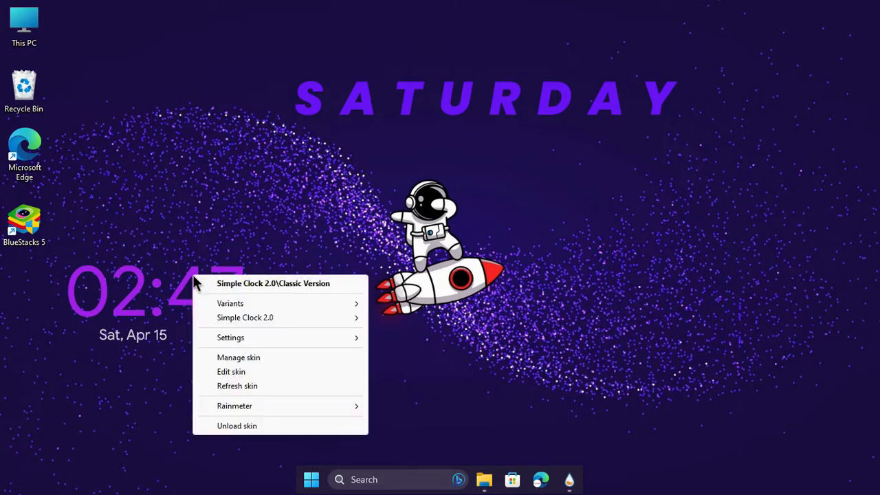
pyautogui.click(241, 374)
pyautogui.scroll(-10, 288, 282)
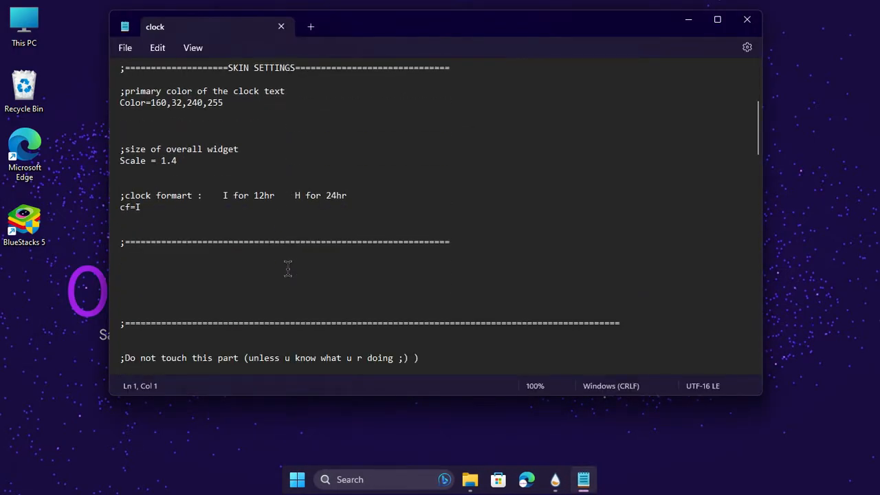
pyautogui.scroll(-5, 287, 268)
pyautogui.scroll(-8, 287, 268)
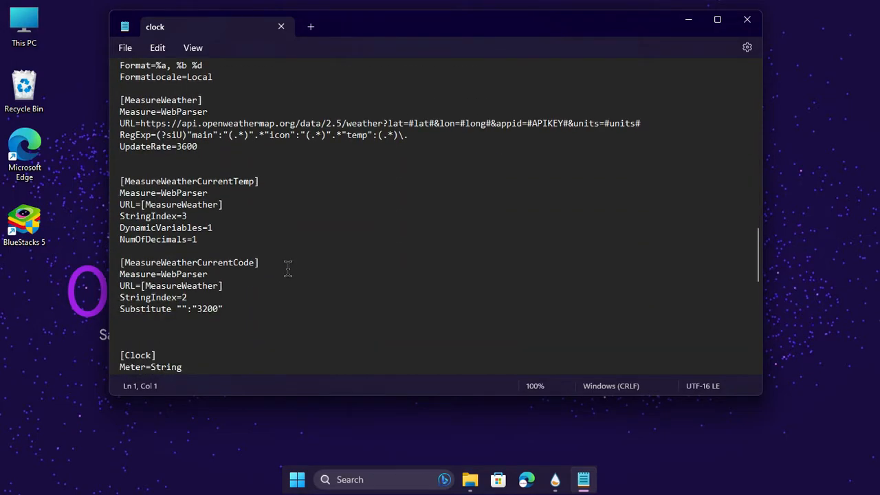
pyautogui.click(164, 165)
pyautogui.scroll(5, 163, 165)
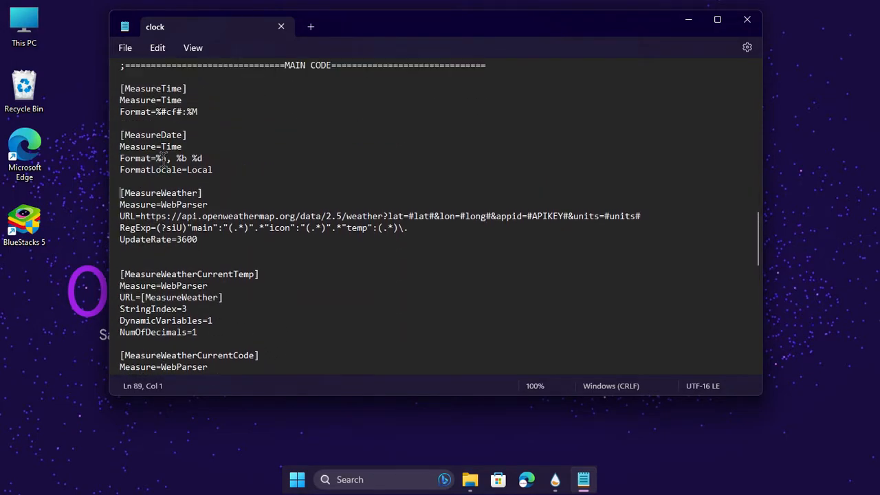
pyautogui.scroll(-2, 163, 169)
pyautogui.click(124, 192)
pyautogui.moveTo(121, 192); pyautogui.dragTo(263, 230)
pyautogui.scroll(-5, 277, 309)
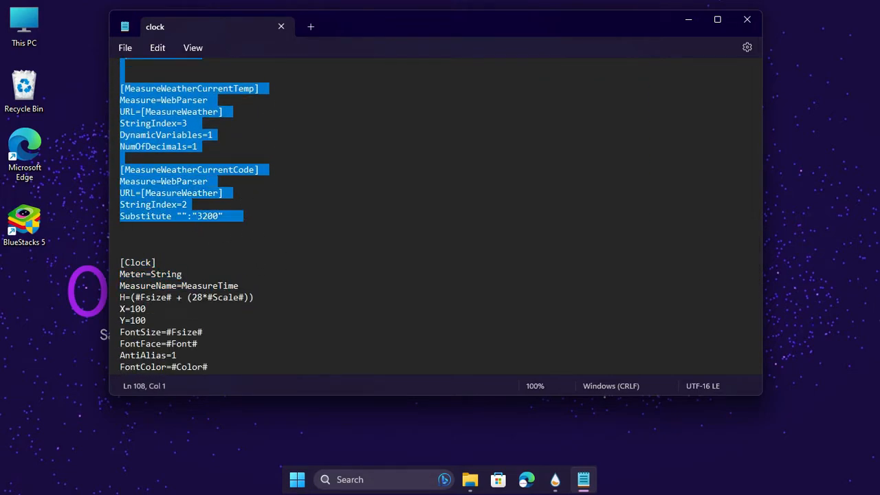
pyautogui.press('Delete')
# Delete everything after the Clock section, from the Date section through the WeatherIcon and WeatherText sections.
pyautogui.scroll(6, 206, 202)
pyautogui.scroll(-5, 202, 201)
pyautogui.scroll(-3, 135, 207)
pyautogui.scroll(5, 138, 184)
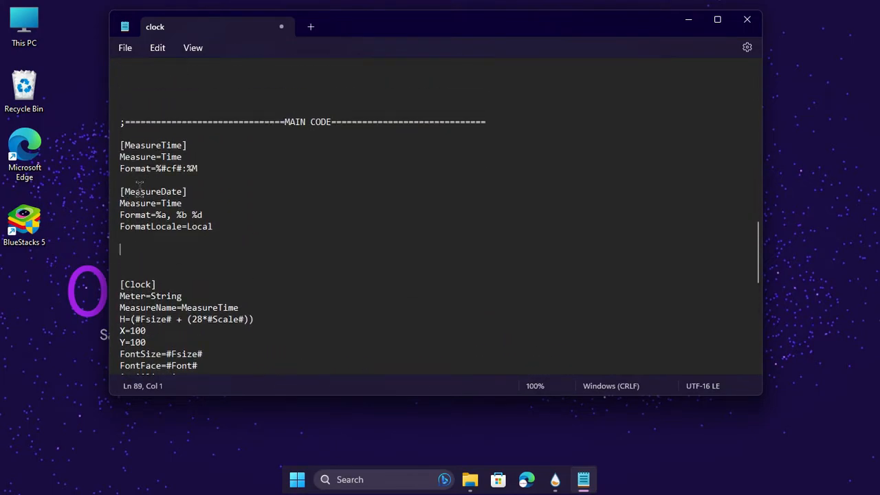
pyautogui.scroll(-3, 191, 214)
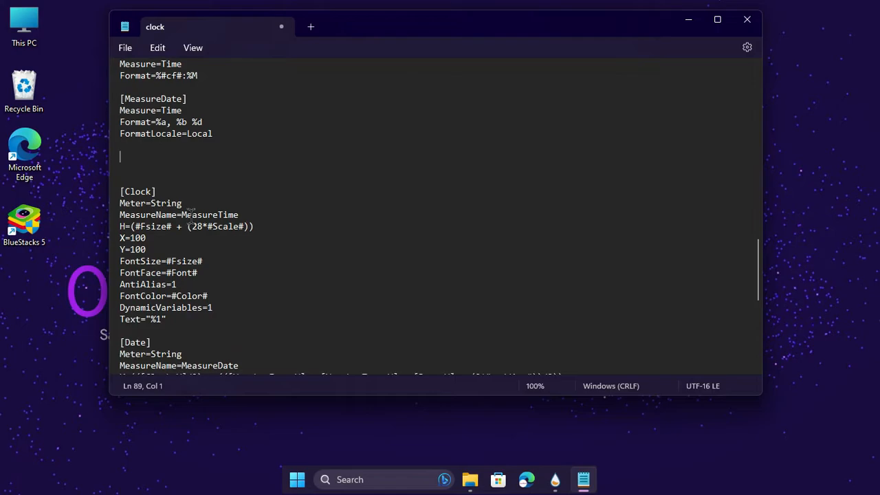
pyautogui.scroll(-3, 191, 209)
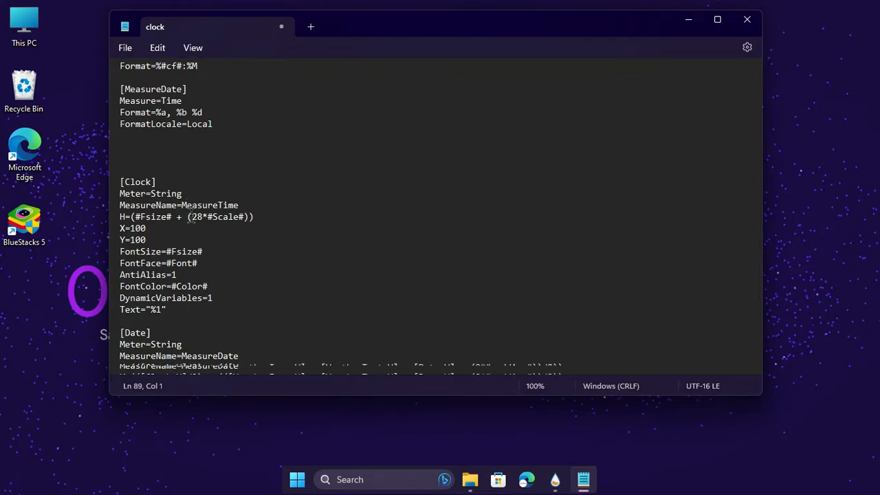
pyautogui.doubleClick(115, 253)
pyautogui.click(119, 245)
pyautogui.moveTo(122, 253); pyautogui.dragTo(309, 353)
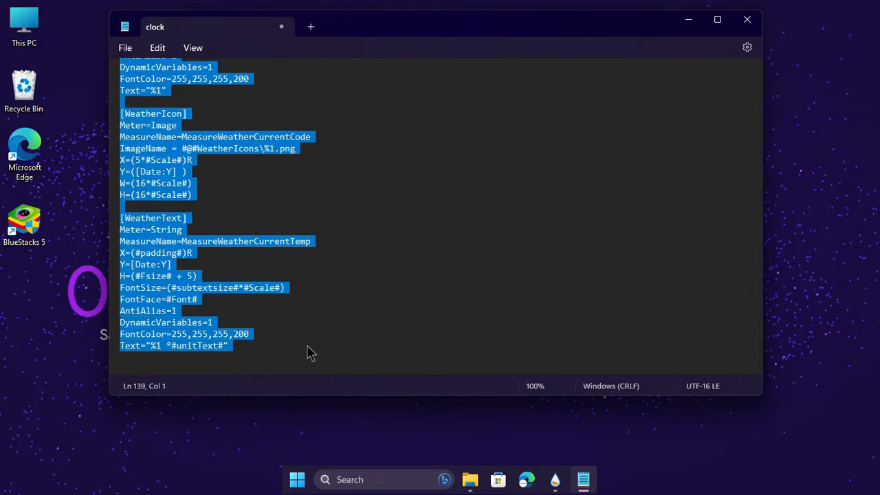
pyautogui.press('BackSpace')
# Save and close the edited clock configuration, then refresh the Simple Clock skin to apply the removed date and weather.
pyautogui.scroll(10, 291, 275)
pyautogui.scroll(-5, 291, 277)
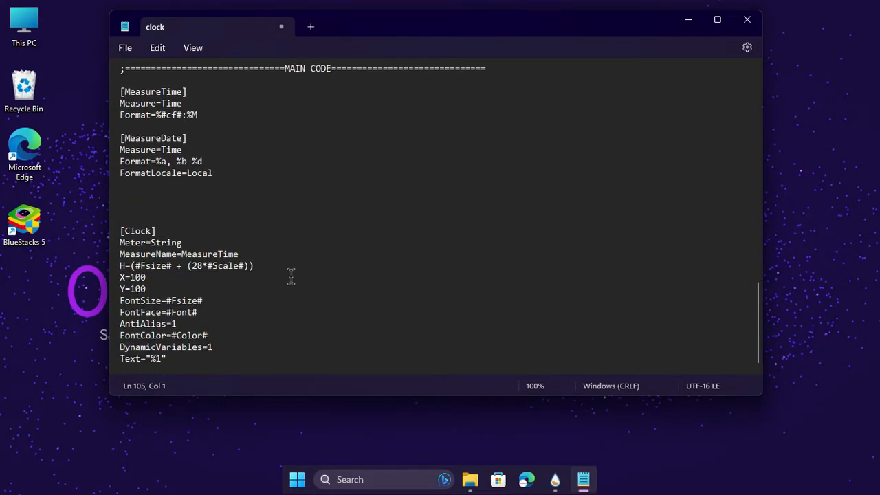
pyautogui.scroll(3, 206, 222)
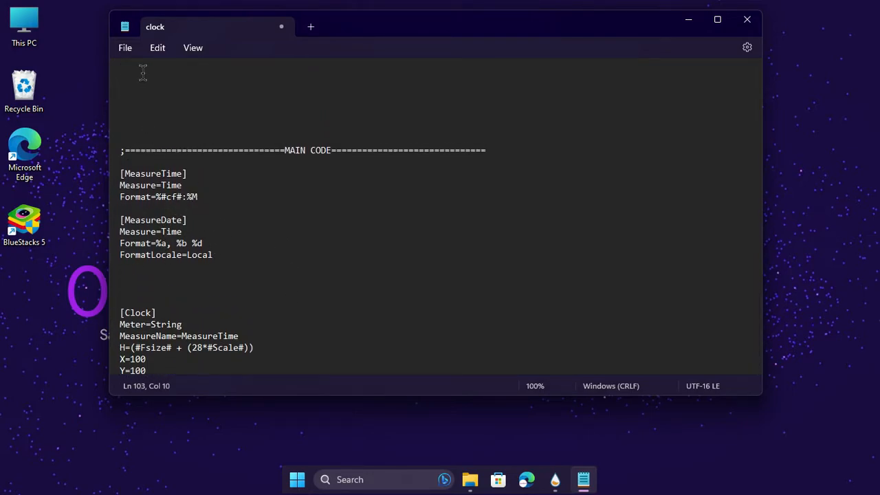
pyautogui.click(128, 50)
pyautogui.click(138, 133)
pyautogui.click(747, 19)
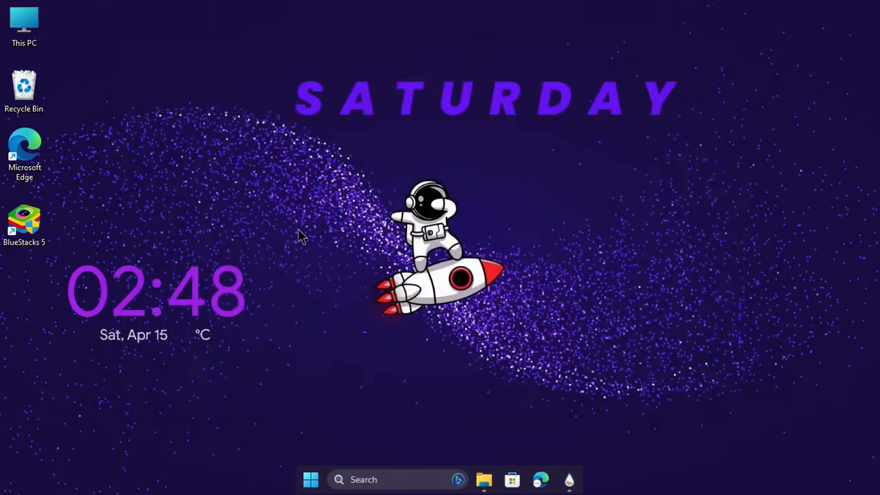
pyautogui.rightClick(198, 284)
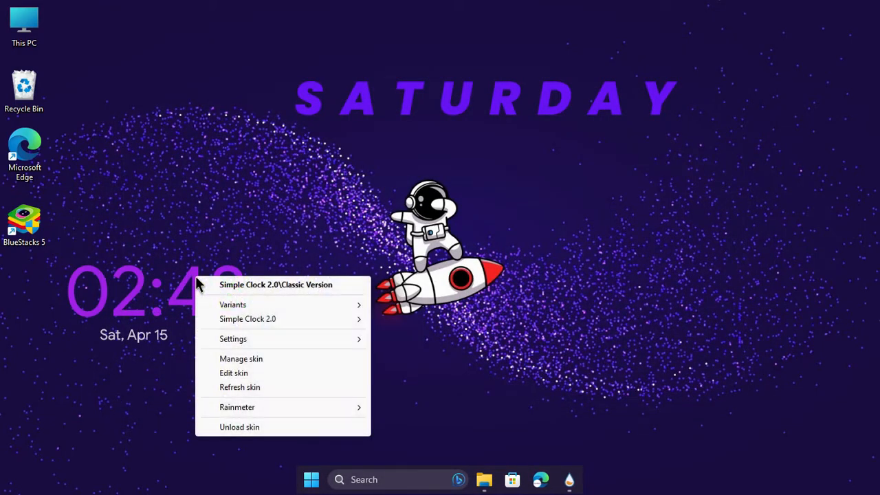
pyautogui.click(247, 389)
# Move the clock lower on the desktop and collapse the Simple Clock 2.0 folder in the Rainmeter manager.
pyautogui.moveTo(194, 312); pyautogui.dragTo(159, 365)
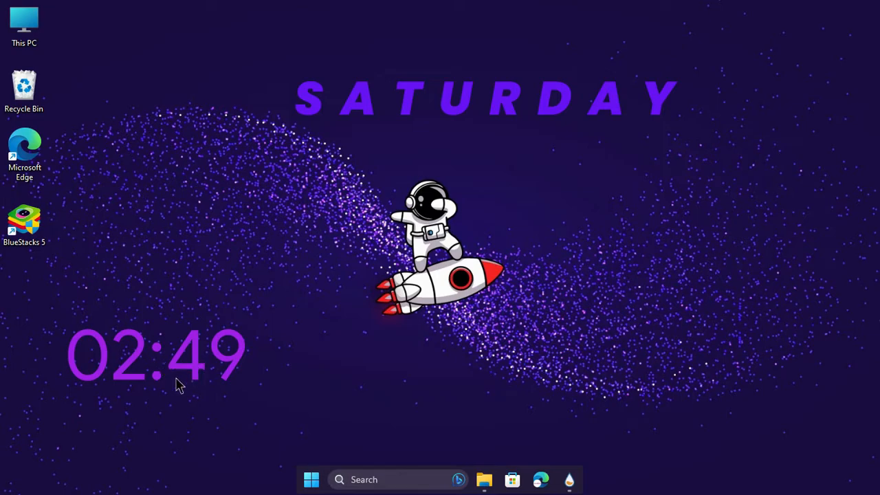
pyautogui.click(570, 480)
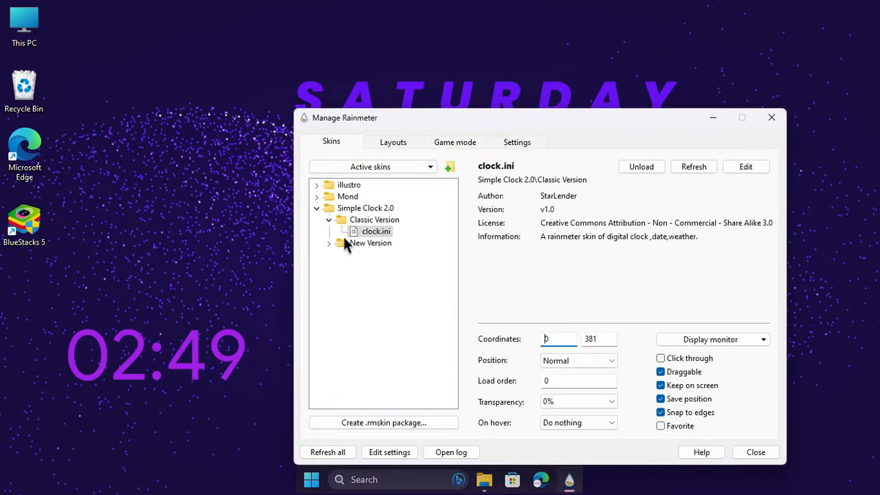
pyautogui.click(316, 208)
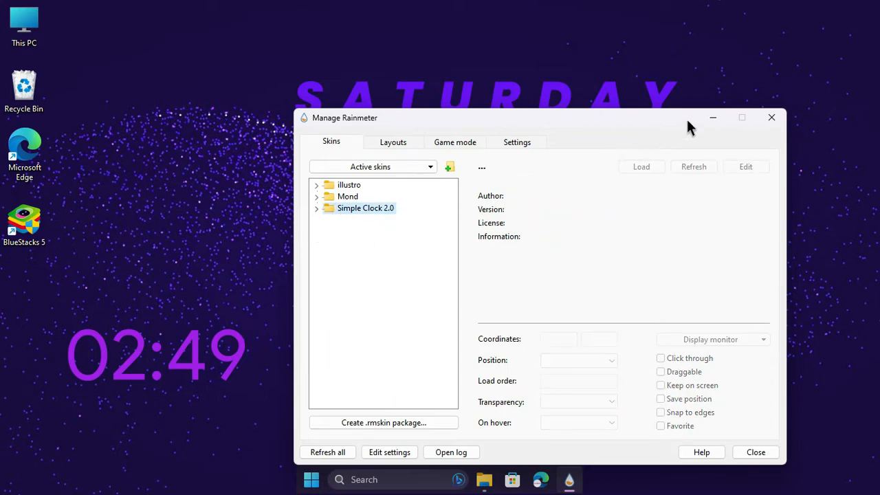
pyautogui.click(711, 119)
# Install the mii power skin from mii_power.rmskin in the downloaded theme folder.
pyautogui.click(484, 479)
pyautogui.click(326, 186)
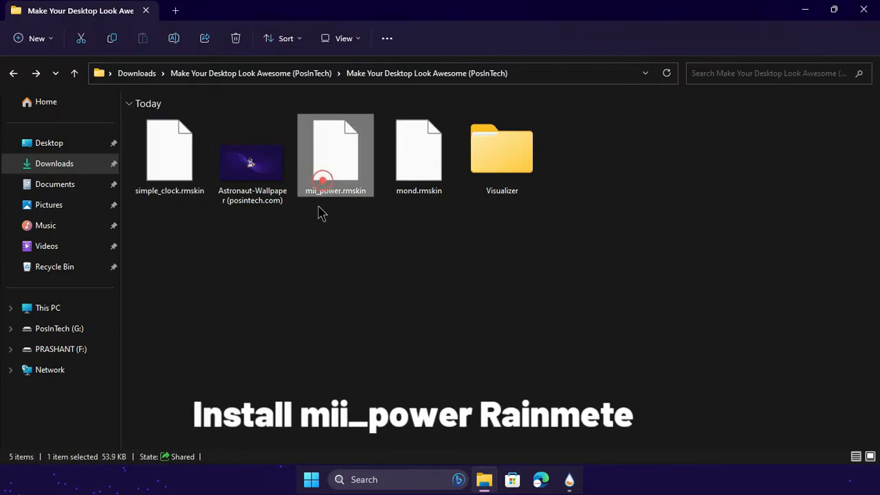
pyautogui.rightClick(332, 163)
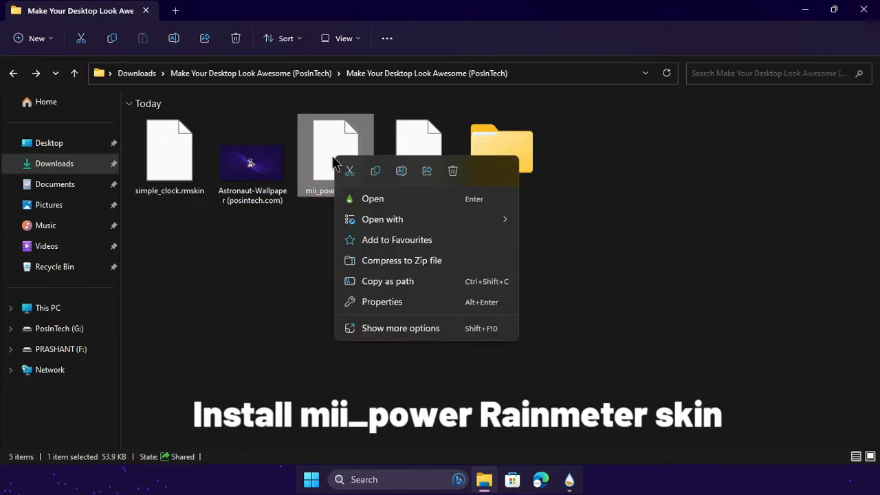
pyautogui.click(352, 197)
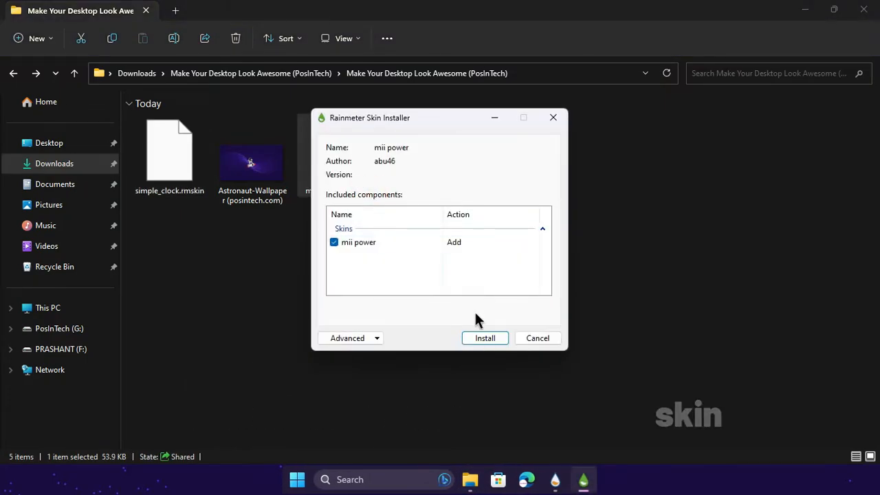
pyautogui.click(485, 338)
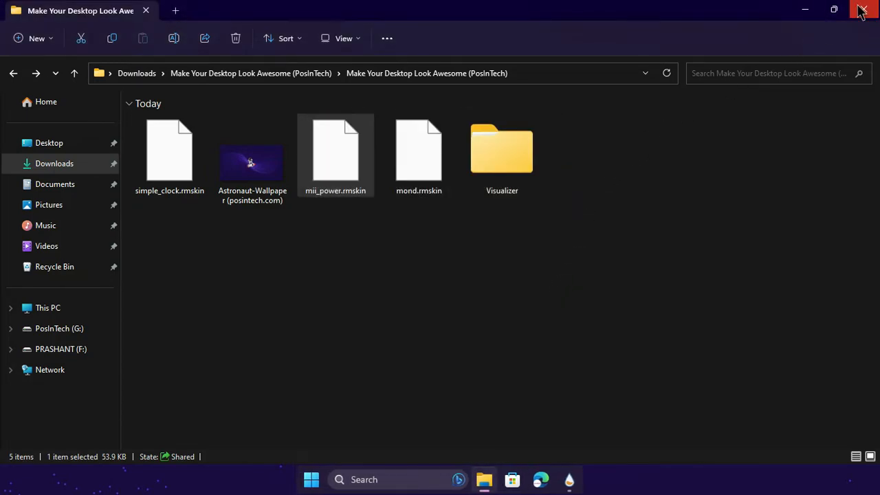
pyautogui.click(805, 10)
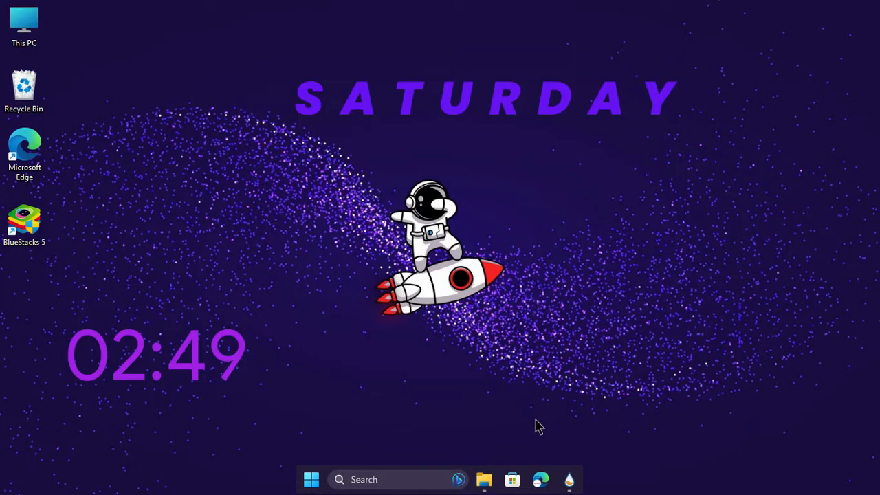
# Refresh all skins in the Rainmeter manager and load W.ini from the mii power\power folder.
pyautogui.click(568, 478)
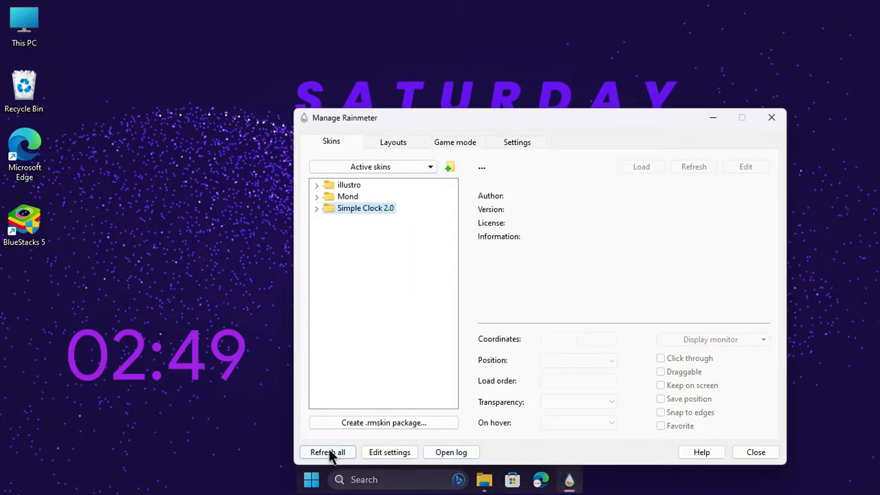
pyautogui.click(329, 453)
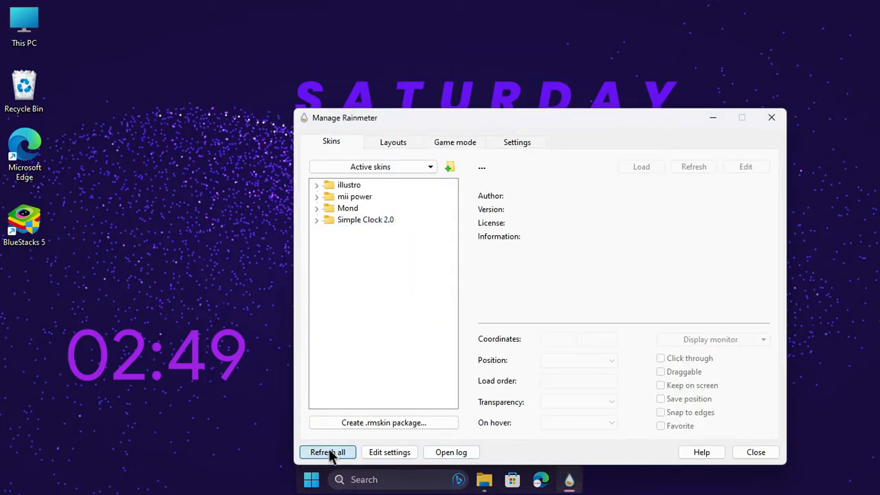
pyautogui.click(316, 196)
pyautogui.click(329, 207)
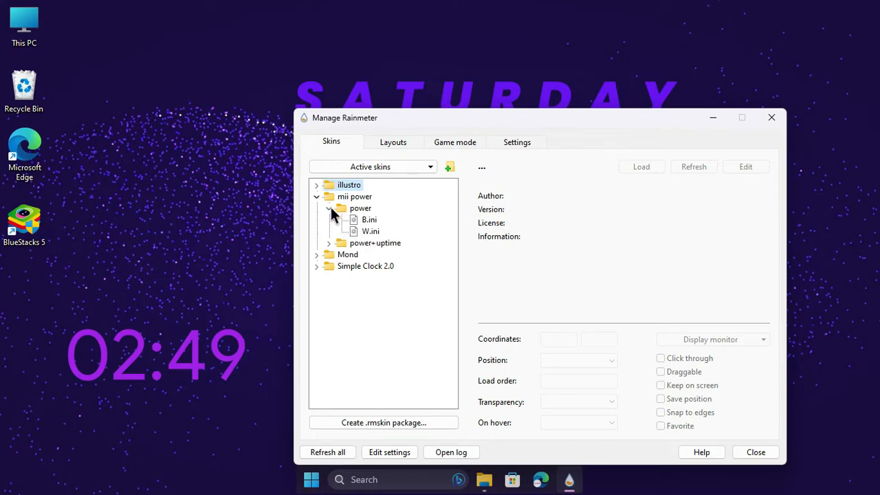
pyautogui.click(352, 220)
pyautogui.click(365, 231)
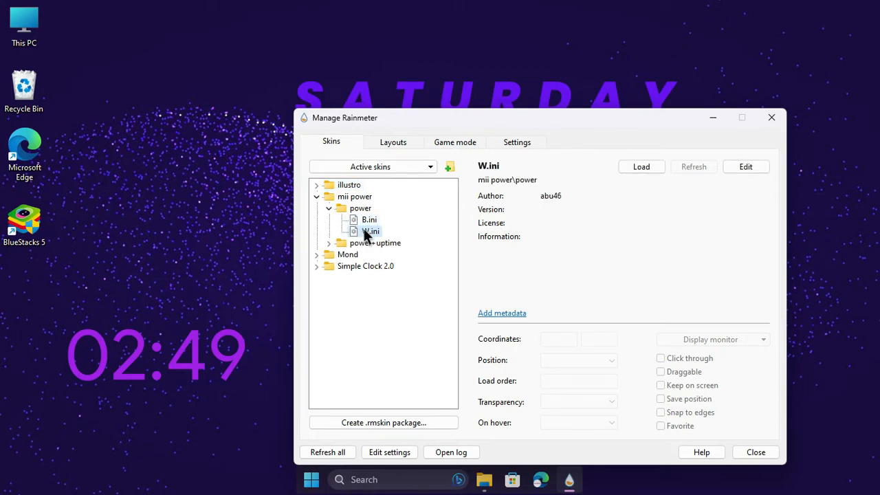
pyautogui.rightClick(371, 231)
pyautogui.click(381, 238)
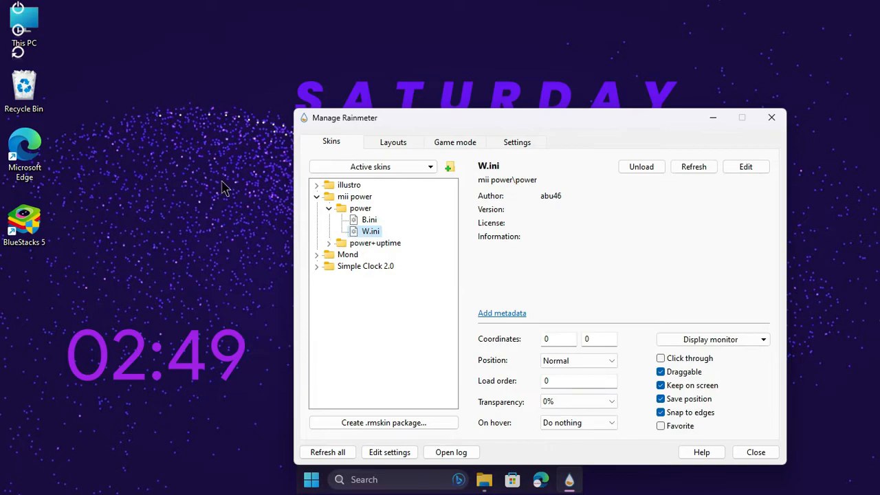
# Place the power widget directly beside the clock's first digit, then collapse the mii power folder and minimize the manager.
pyautogui.moveTo(28, 65); pyautogui.dragTo(52, 394)
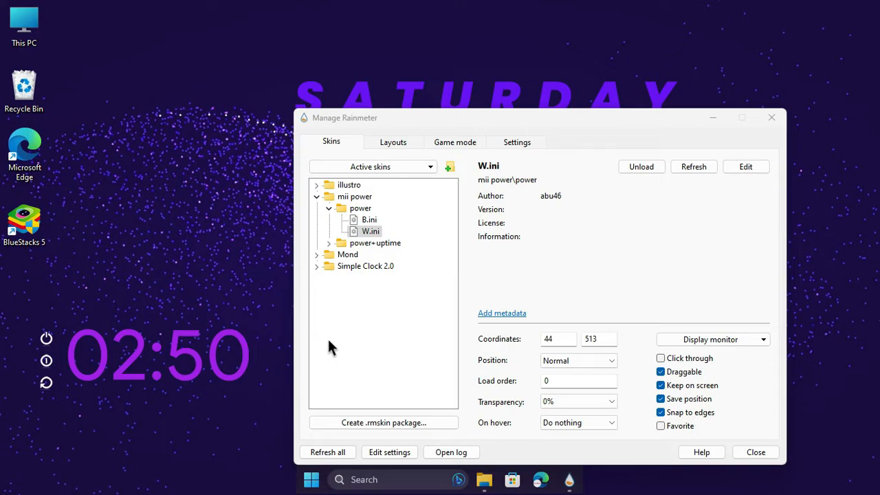
pyautogui.click(317, 197)
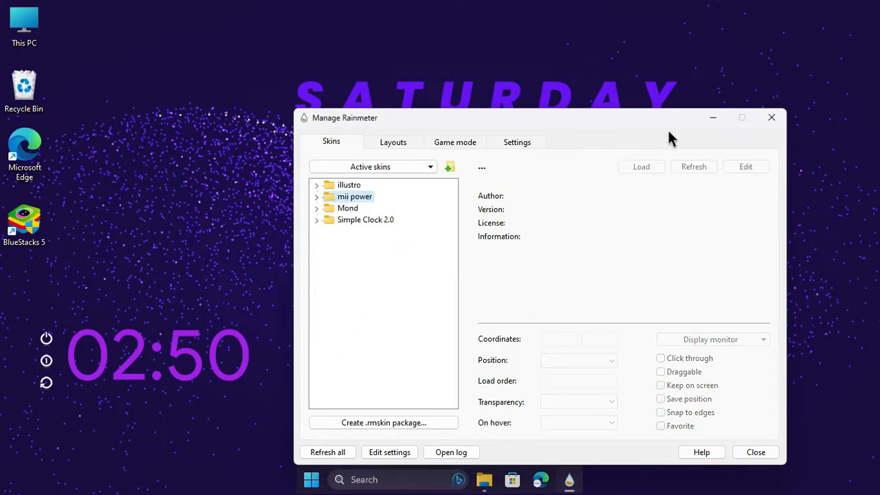
pyautogui.click(711, 118)
# Switch to File Explorer and copy the Visualizer folder from the downloaded theme folder.
pyautogui.click(484, 479)
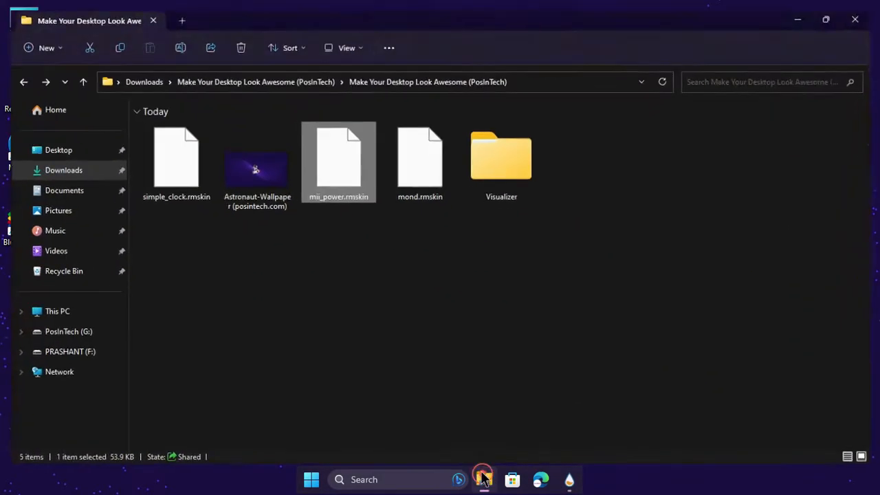
pyautogui.click(513, 192)
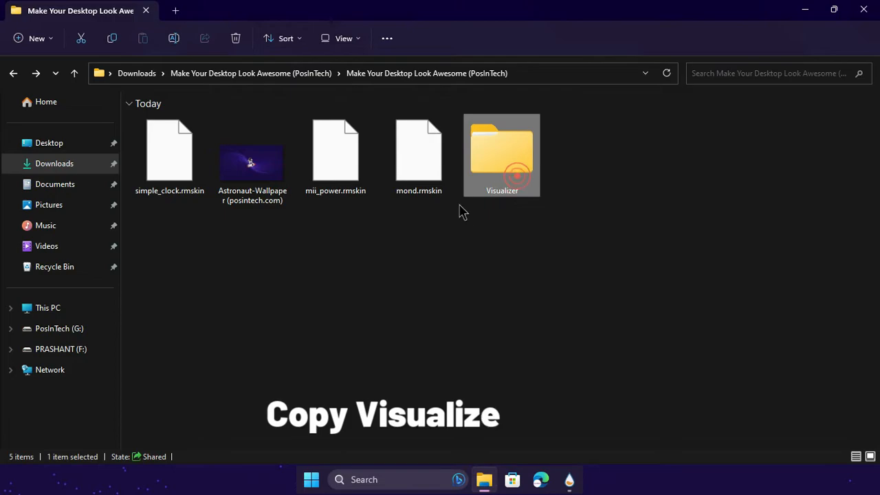
pyautogui.rightClick(483, 164)
pyautogui.click(501, 155)
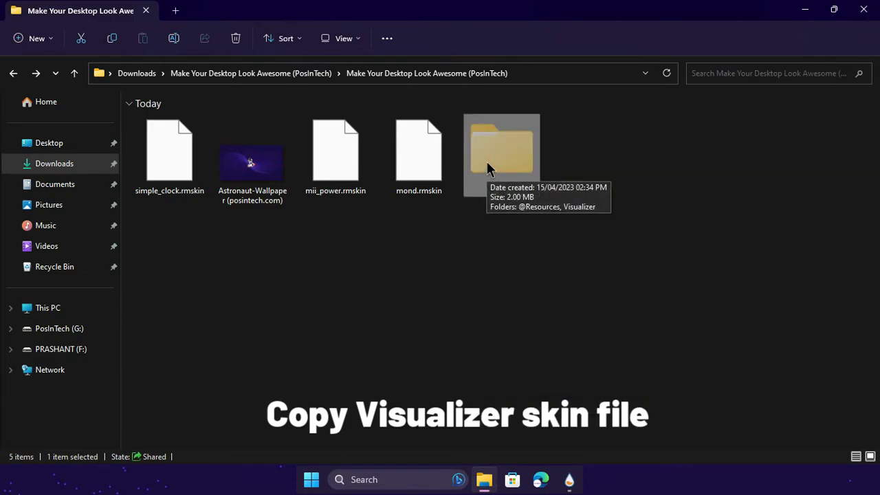
# Paste the copied Visualizer folder into Documents\Rainmeter\Skins and close File Explorer.
pyautogui.click(68, 168)
pyautogui.click(62, 193)
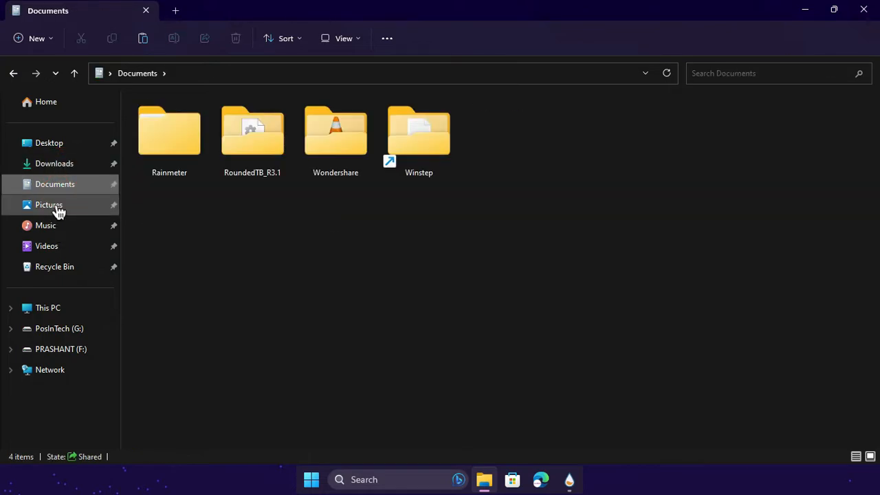
pyautogui.doubleClick(167, 159)
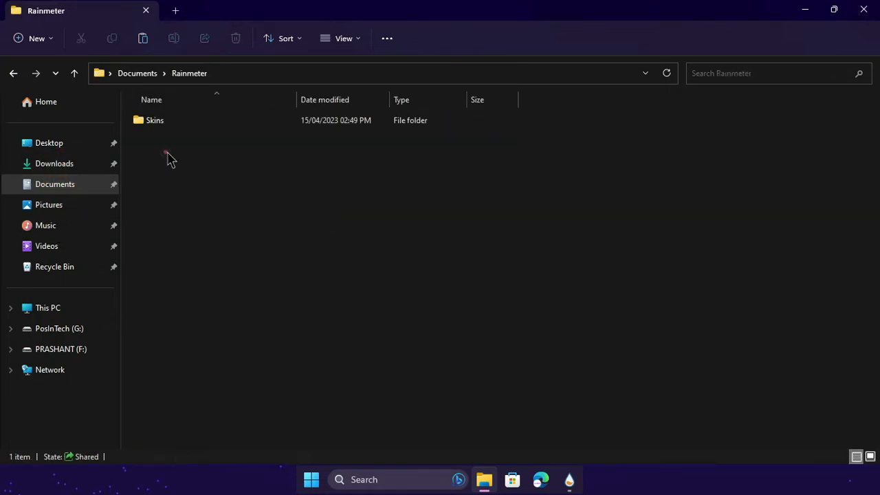
pyautogui.doubleClick(191, 123)
pyautogui.click(251, 244)
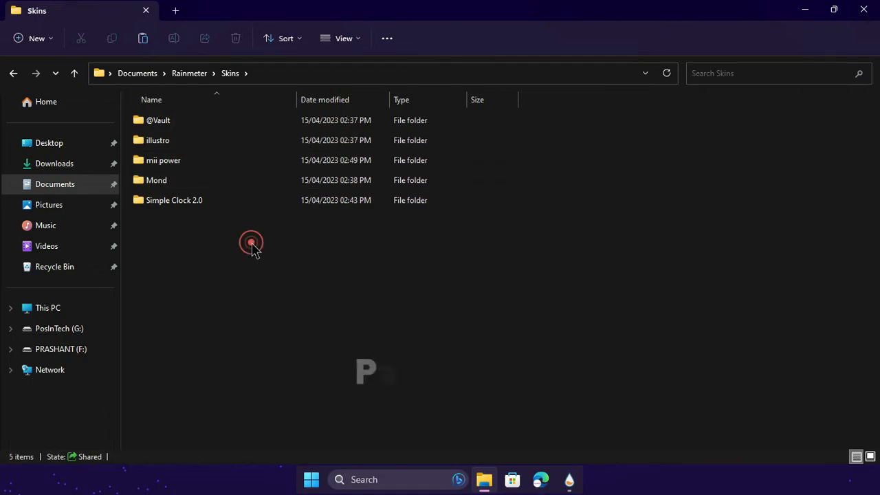
pyautogui.rightClick(252, 249)
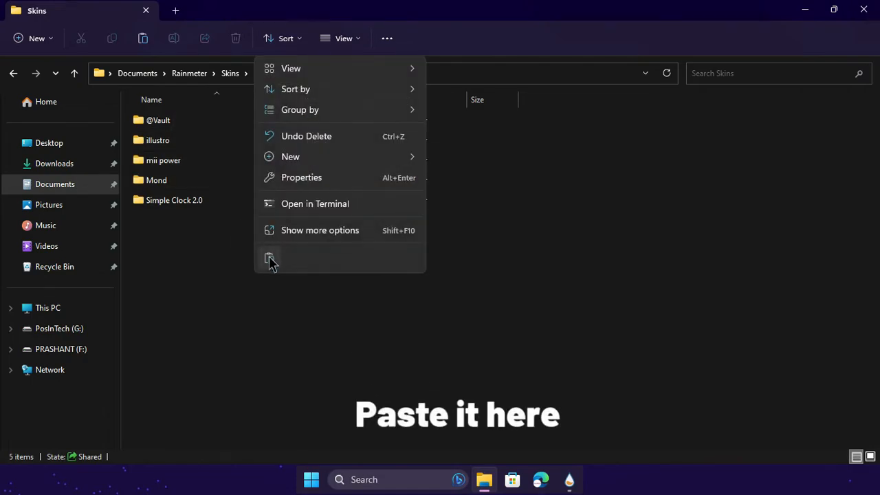
pyautogui.click(268, 258)
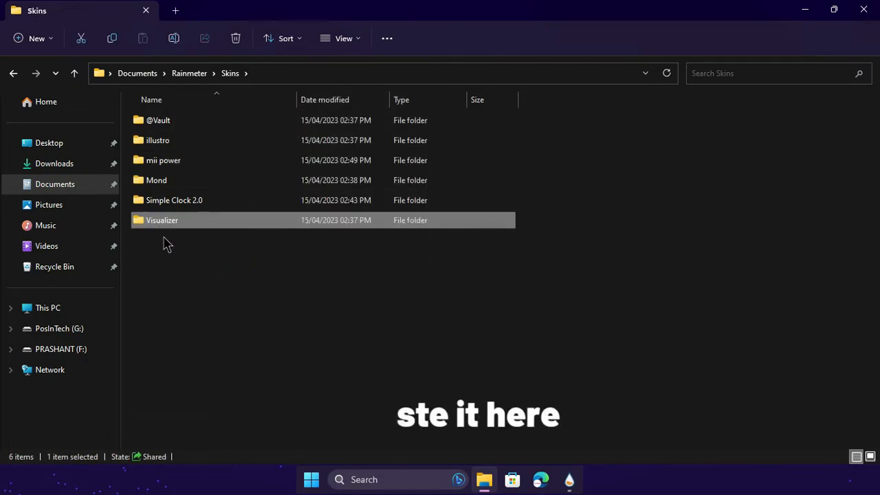
pyautogui.click(862, 10)
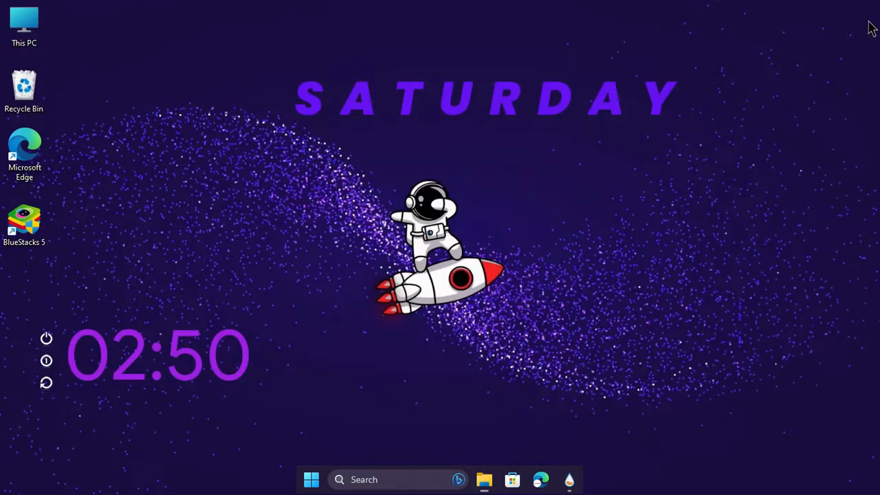
# Switch to the Rainmeter manager, refresh all skins and load Visualizer.ini from the Visualizer\Visualizer folder.
pyautogui.click(569, 479)
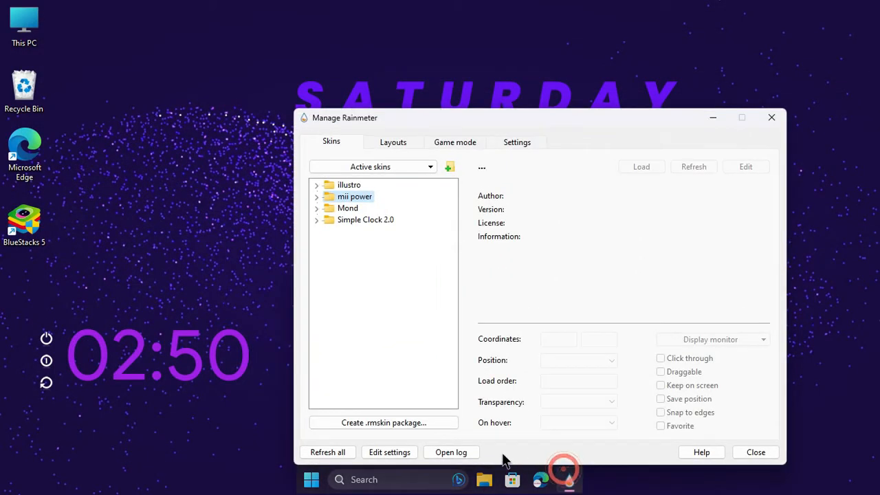
pyautogui.click(345, 451)
pyautogui.click(317, 232)
pyautogui.click(329, 242)
pyautogui.click(355, 253)
pyautogui.rightClick(356, 253)
pyautogui.click(372, 260)
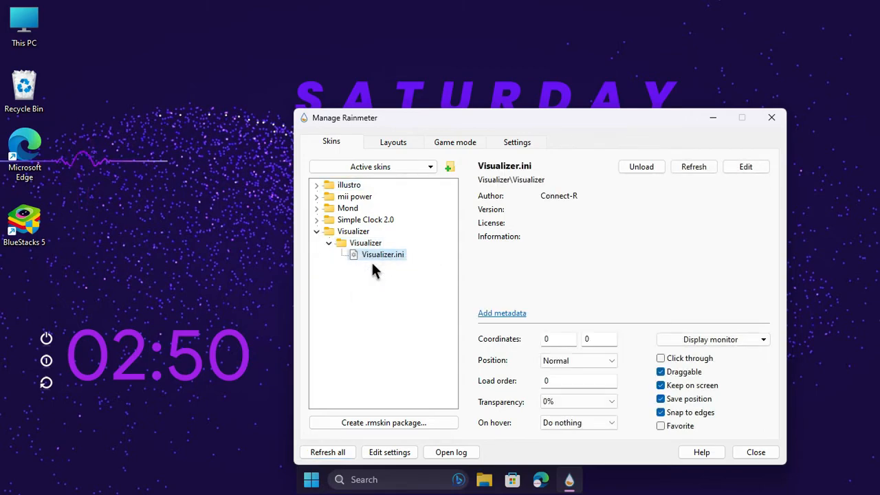
# Place the visualizer line directly above the clock digits at about 99, 252, then refresh all skins and close the manager.
pyautogui.moveTo(114, 171); pyautogui.dragTo(173, 330)
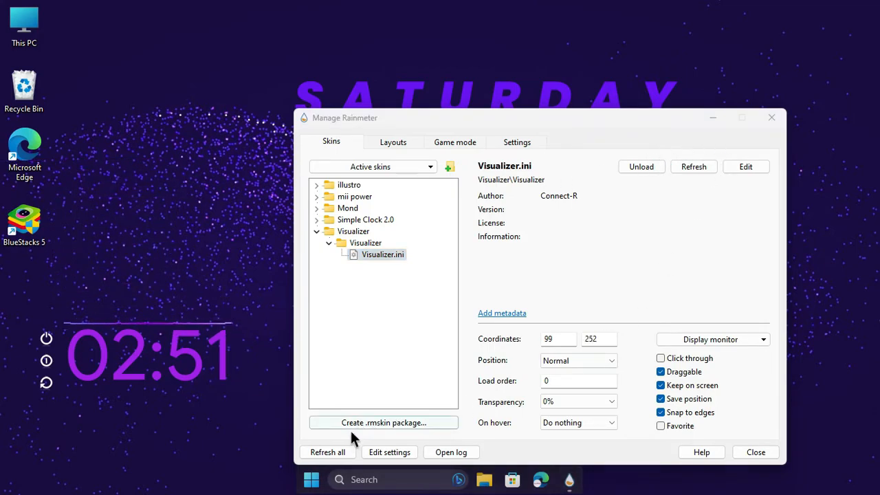
pyautogui.click(324, 451)
pyautogui.click(771, 119)
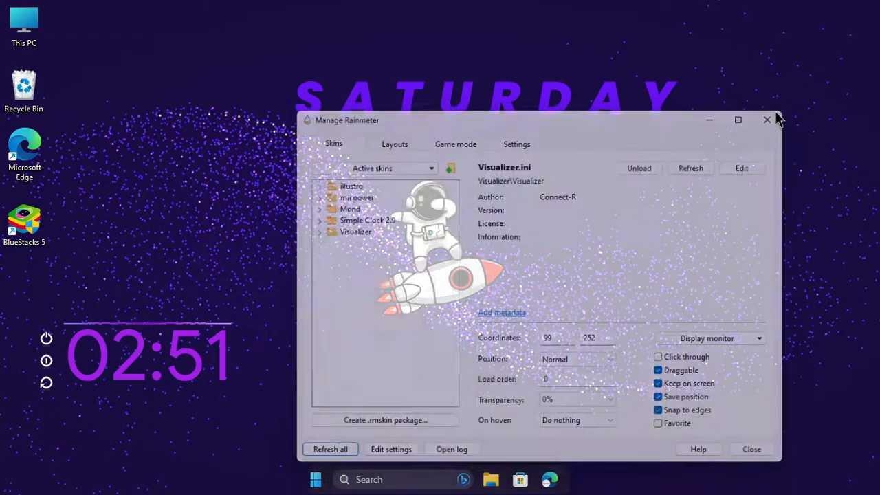
# Set the position of the Mond\Clock skin showing the weekday to On desktop.
pyautogui.rightClick(507, 99)
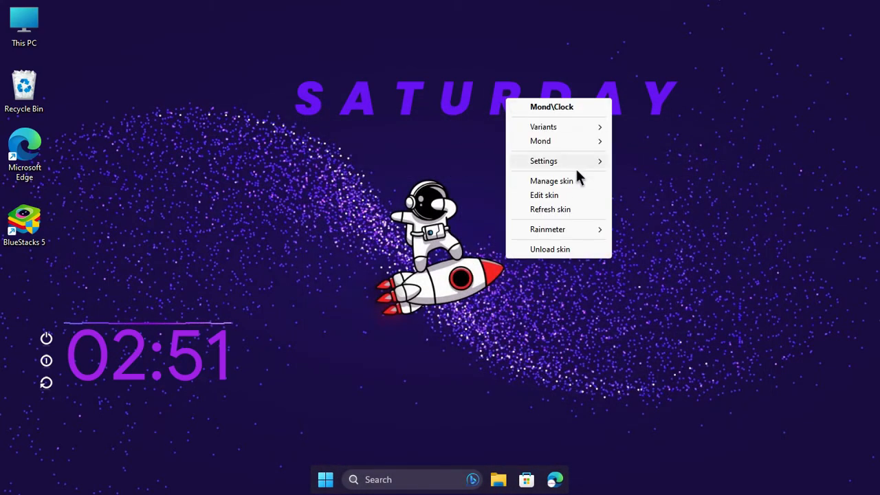
pyautogui.moveTo(570, 229)
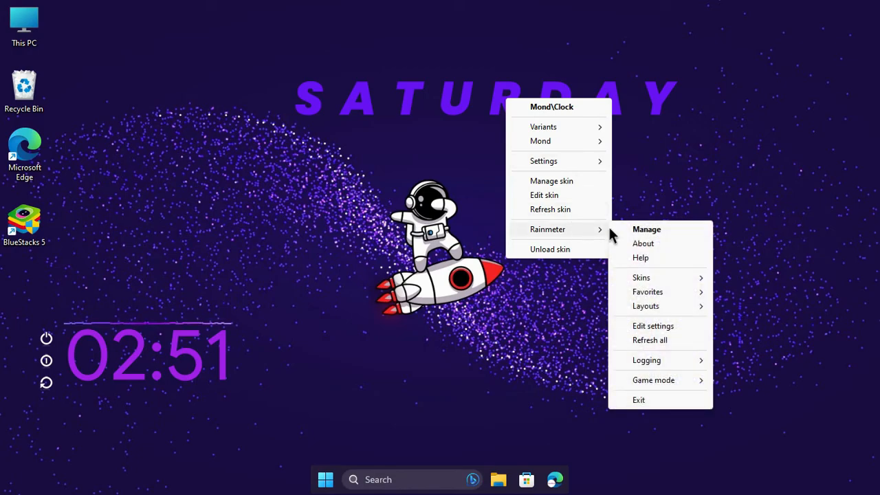
pyautogui.moveTo(570, 164)
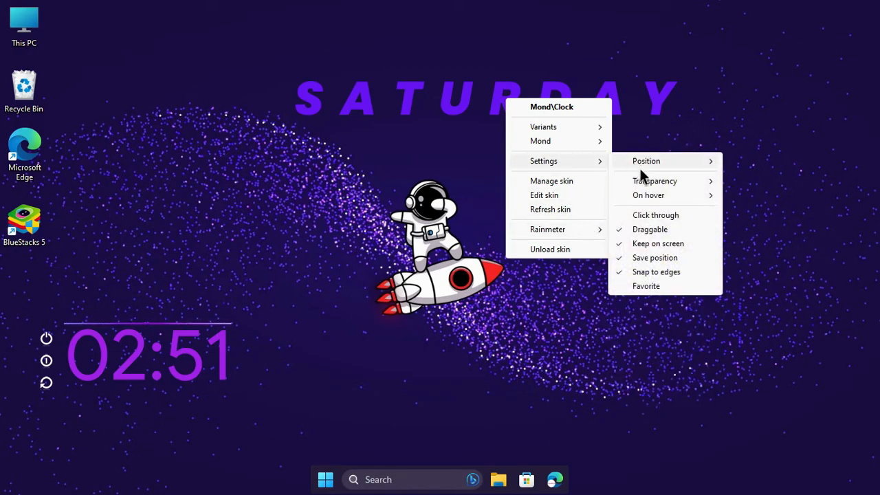
pyautogui.moveTo(670, 164)
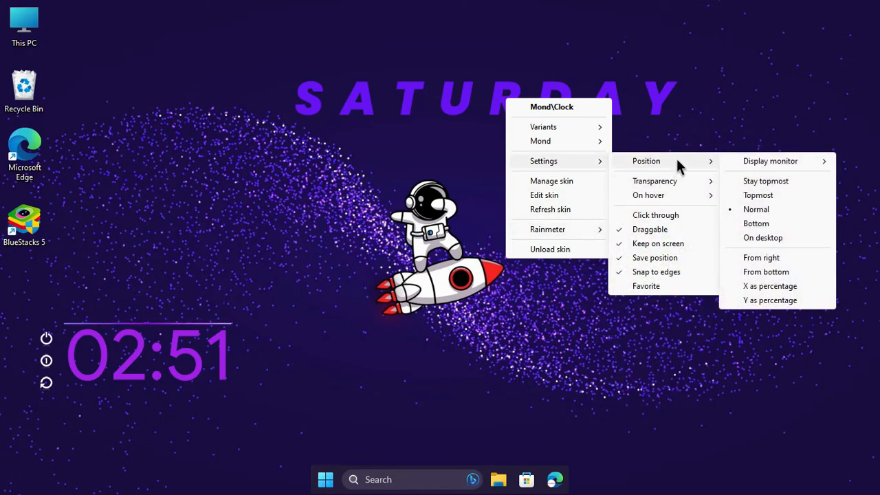
pyautogui.click(757, 237)
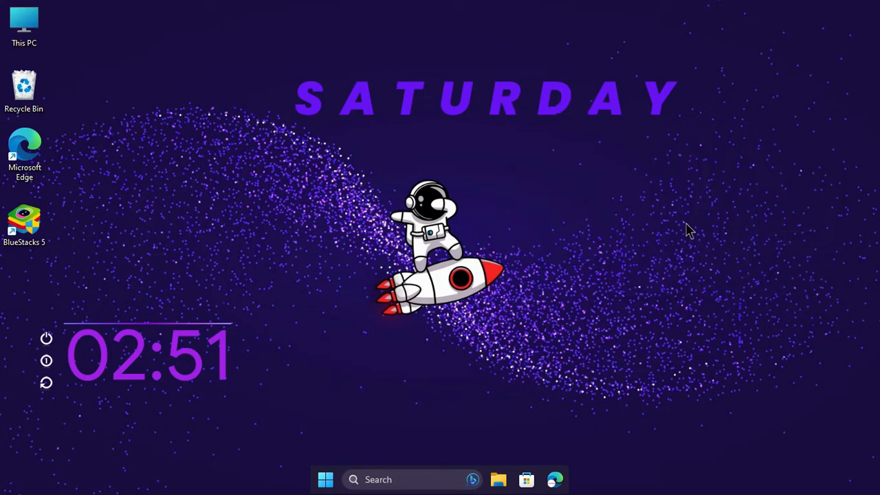
# Hide the desktop icons.
pyautogui.rightClick(156, 112)
pyautogui.moveTo(220, 118)
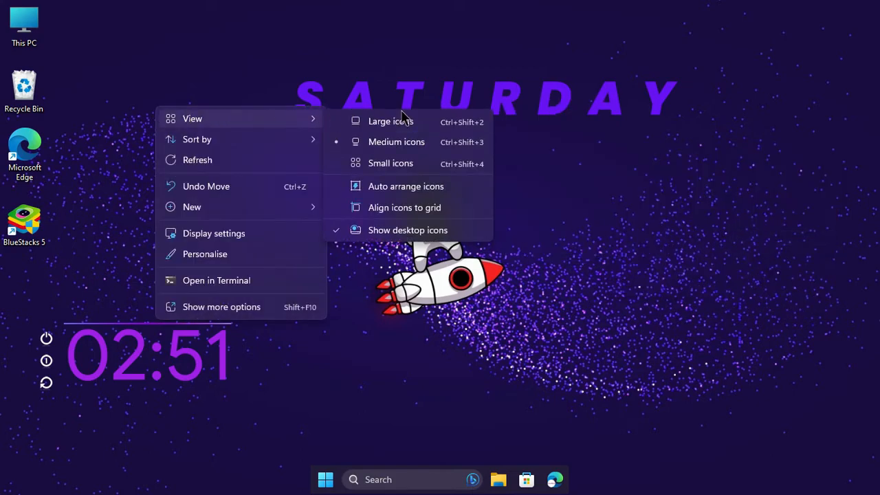
pyautogui.click(407, 230)
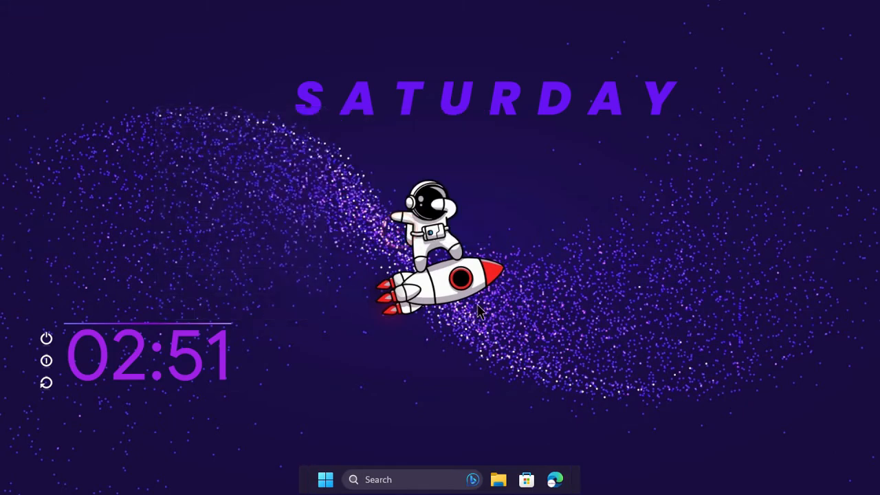